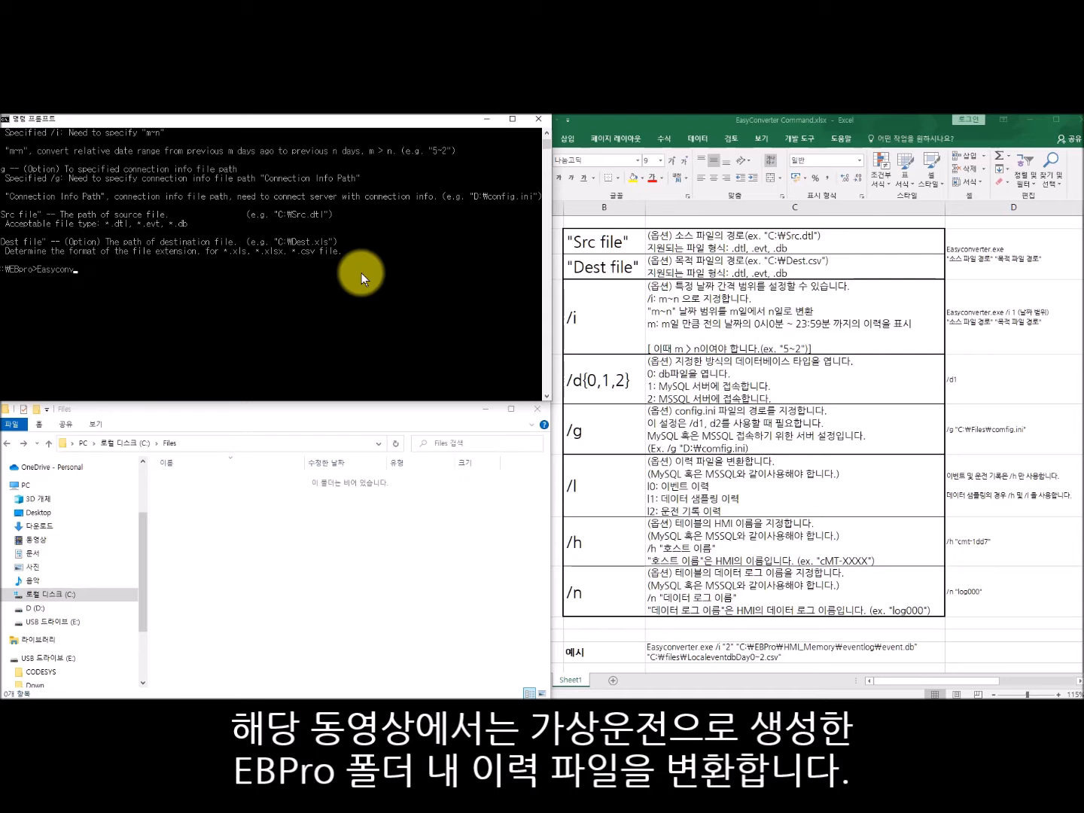
Complete the Easyconverter.exe name at the prompt and add the source path "C:\EBpro\HMI_memory\eventlog\event.db", using the address copied from the eventlog folder
{"action": "type", "text": "rter.exe \""}
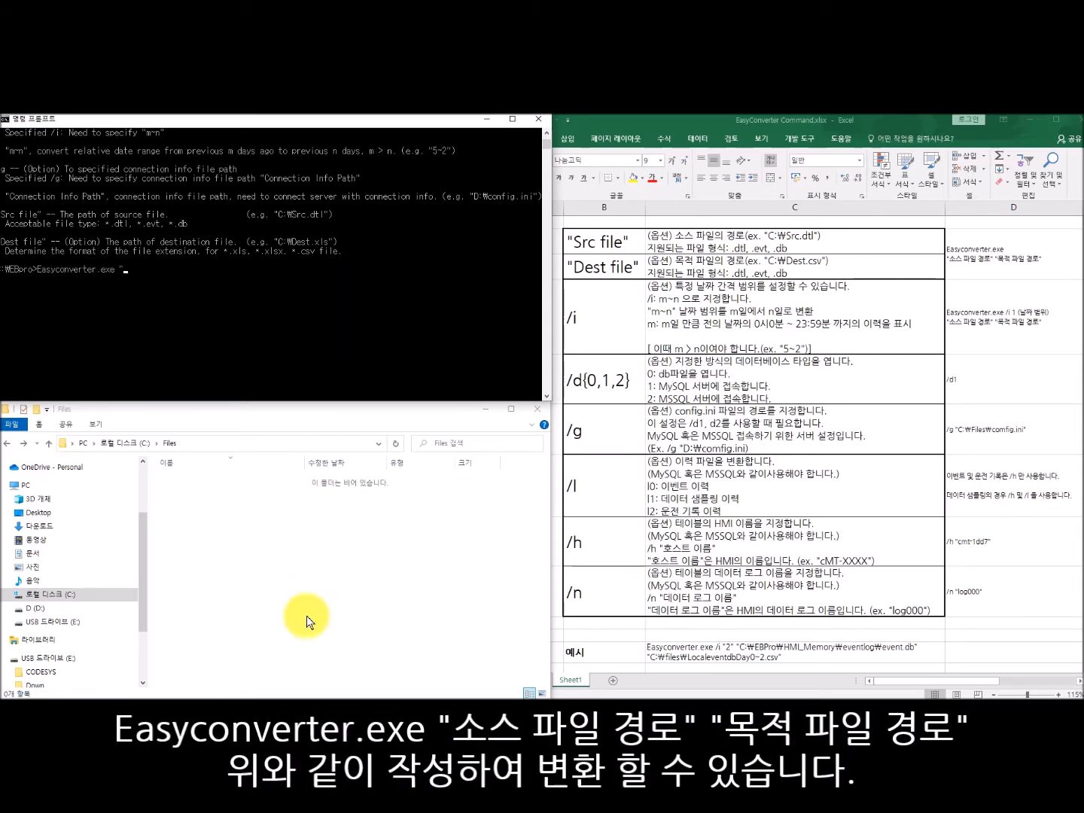
{"action": "mouse_move", "coordinate": [300, 694]}
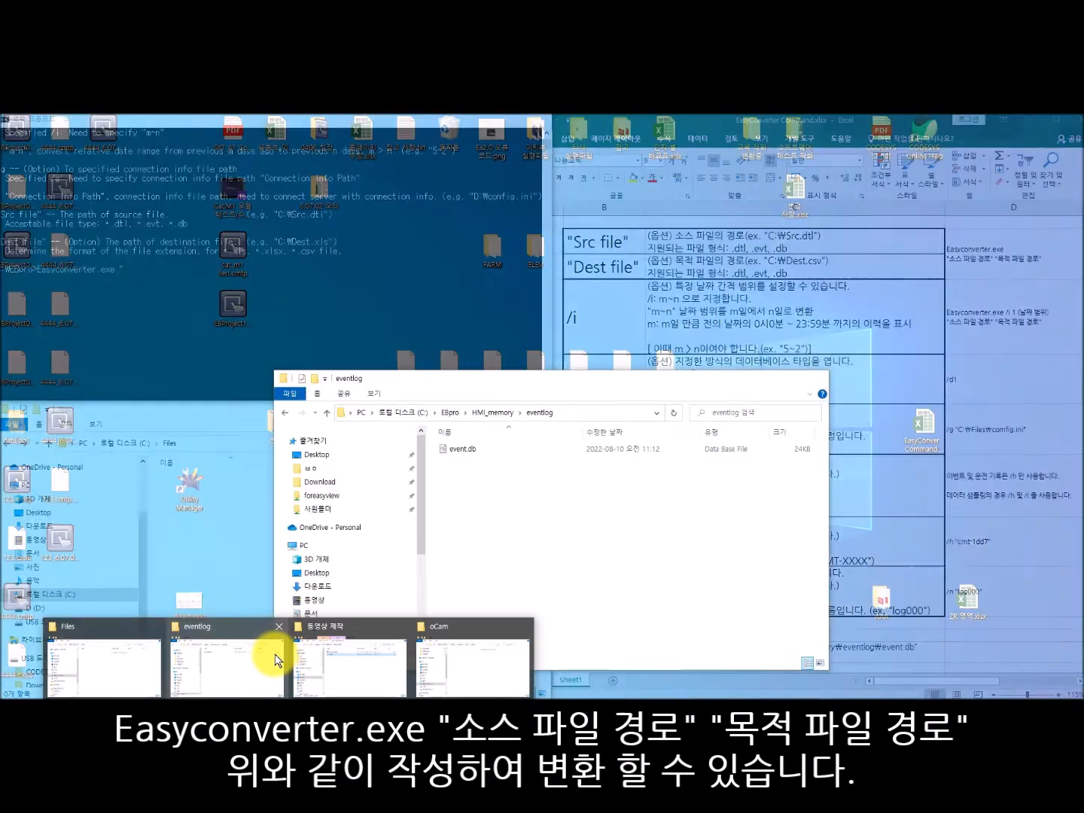
{"action": "left_click", "coordinate": [277, 661]}
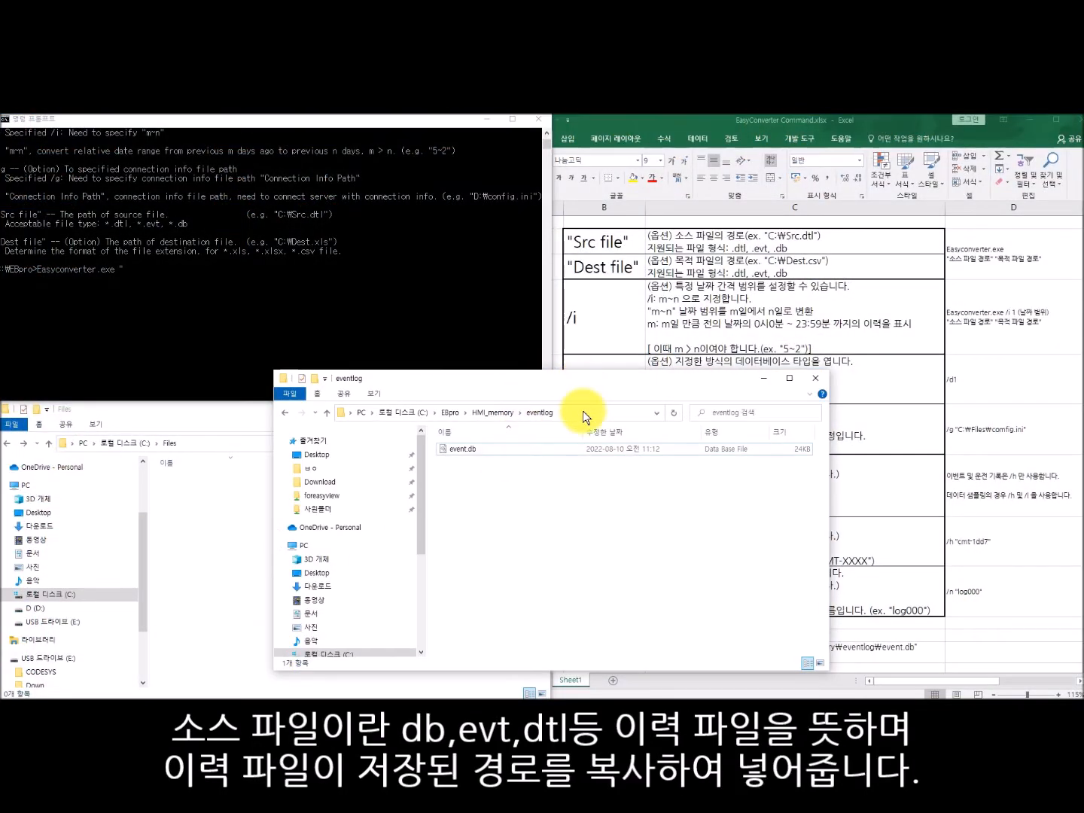
{"action": "left_click", "coordinate": [605, 410]}
{"action": "key", "text": "ctrl+c"}
{"action": "left_click", "coordinate": [123, 271]}
{"action": "key", "text": "ctrl+v"}
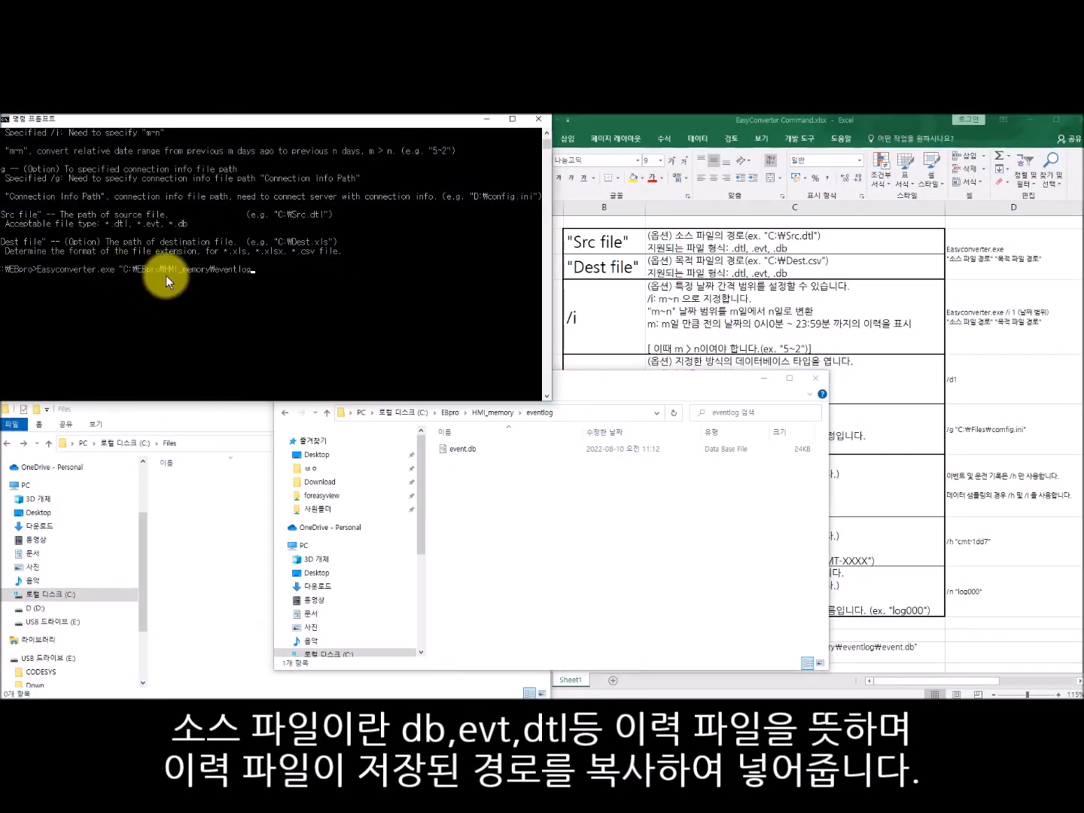
{"action": "type", "text": "\\event"}
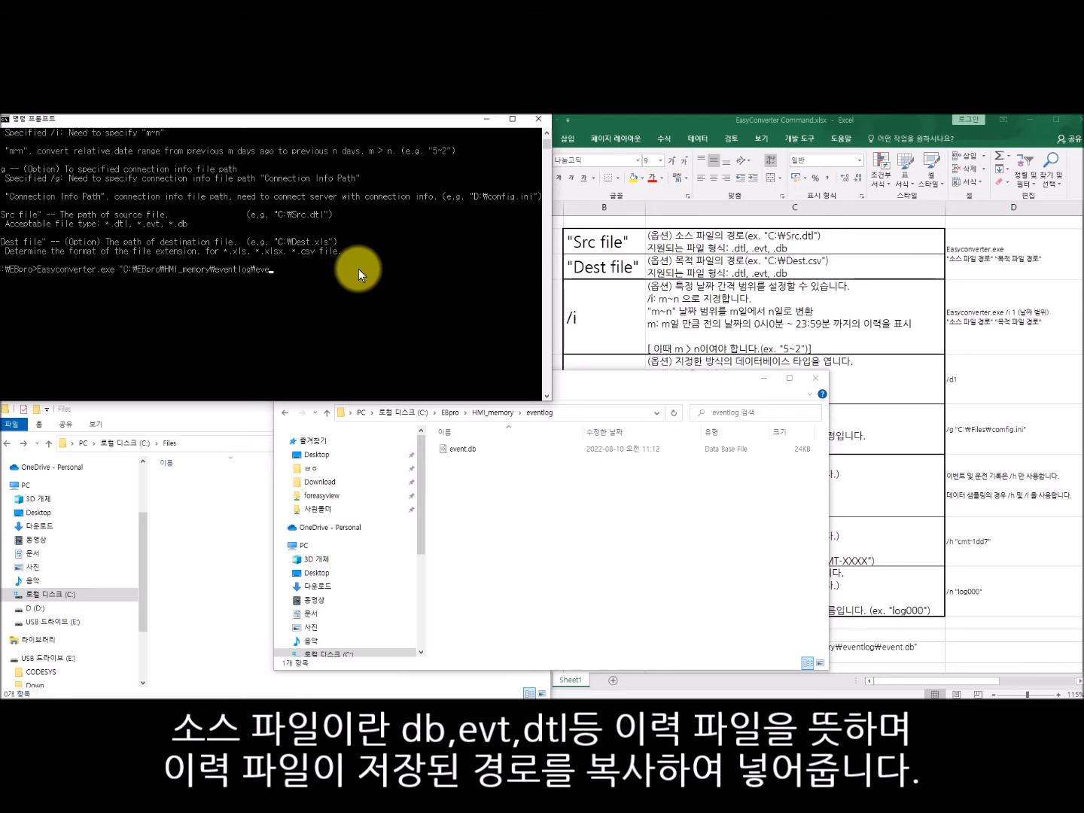
{"action": "type", "text": ".db\" \""}
Add the destination path "C:\Files\event.csv" using the Files folder's address, and run the conversion command
{"action": "left_click", "coordinate": [230, 463]}
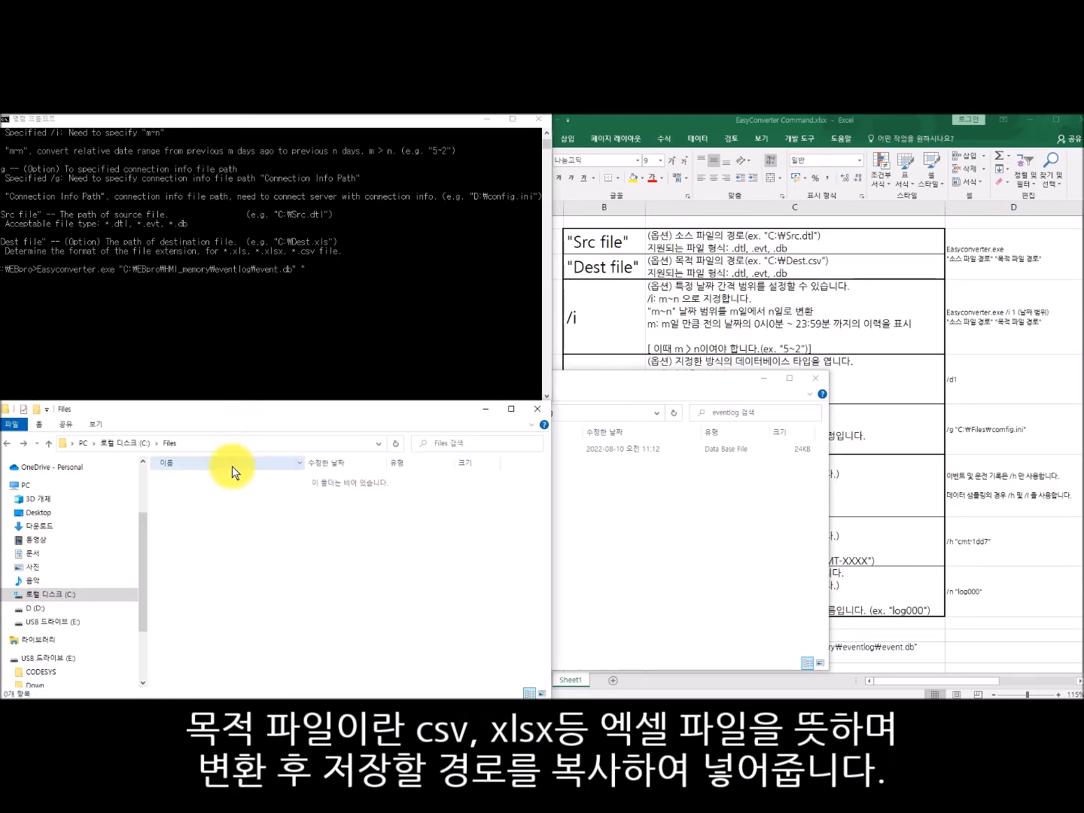
{"action": "left_click", "coordinate": [272, 444]}
{"action": "key", "text": "ctrl+c"}
{"action": "left_click", "coordinate": [314, 268]}
{"action": "key", "text": "ctrl+v"}
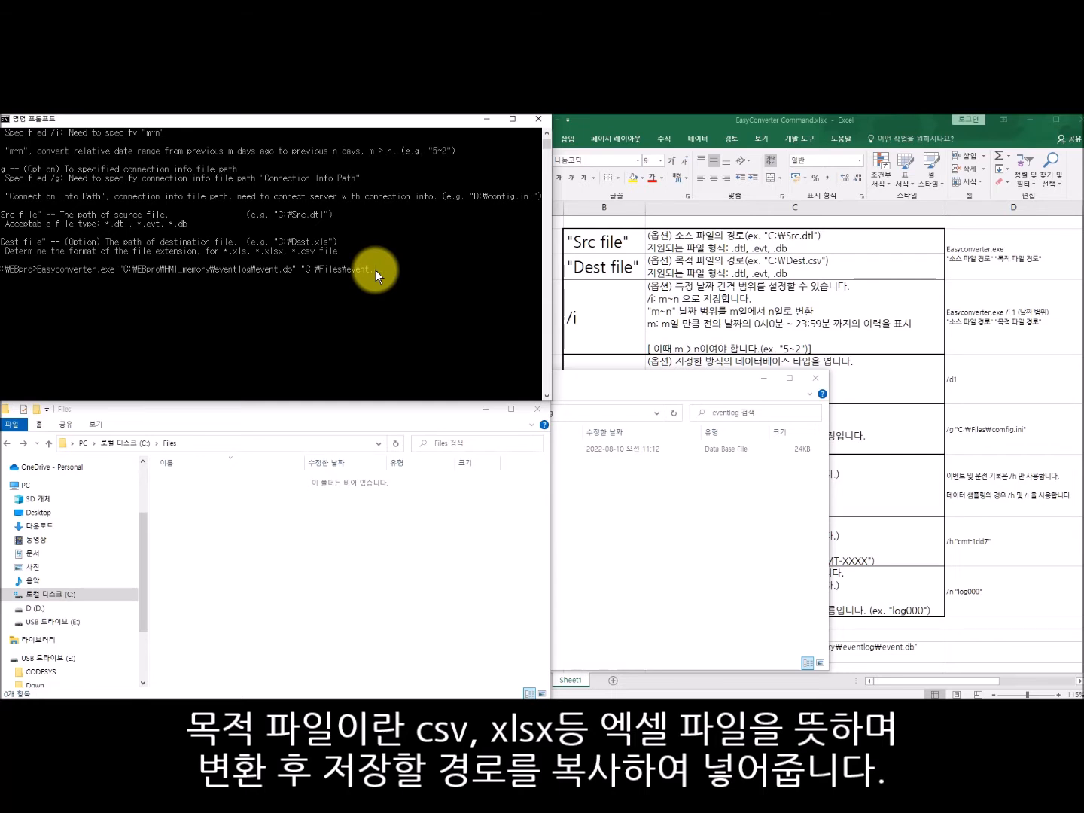
{"action": "key", "text": "Return"}
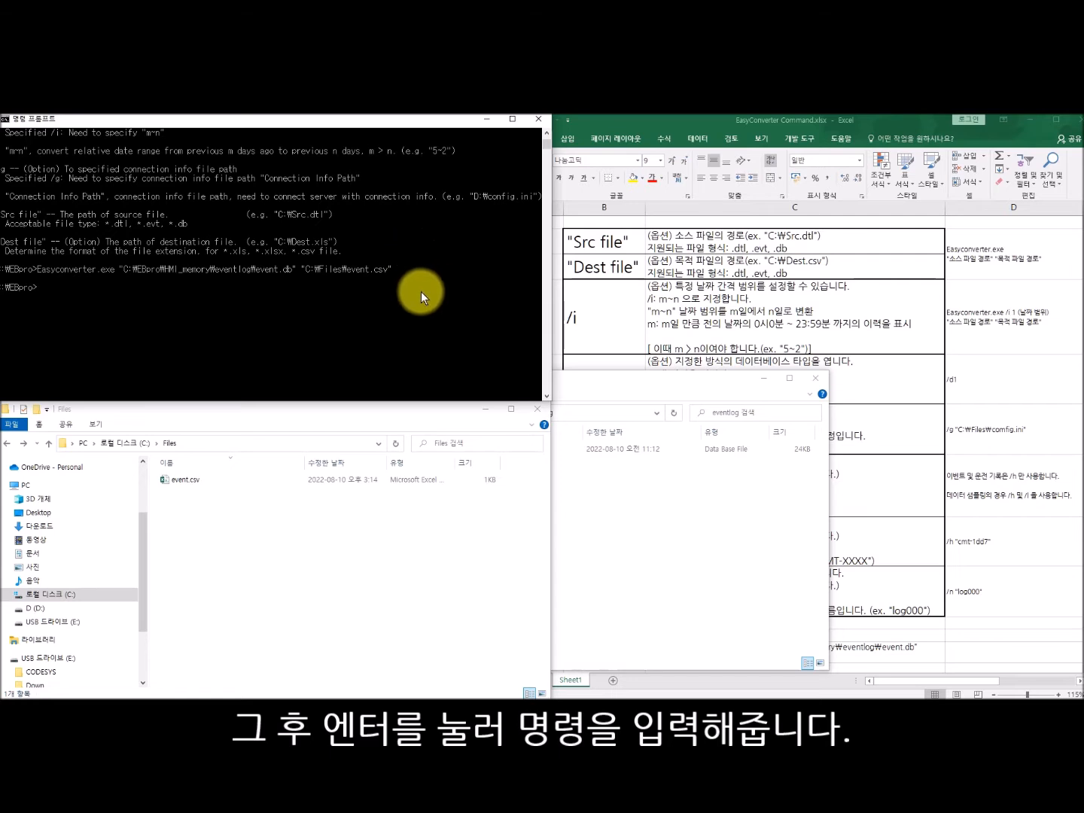
Open event.csv from the Files folder in Notepad, check the event dates, and close it
{"action": "left_click", "coordinate": [209, 480]}
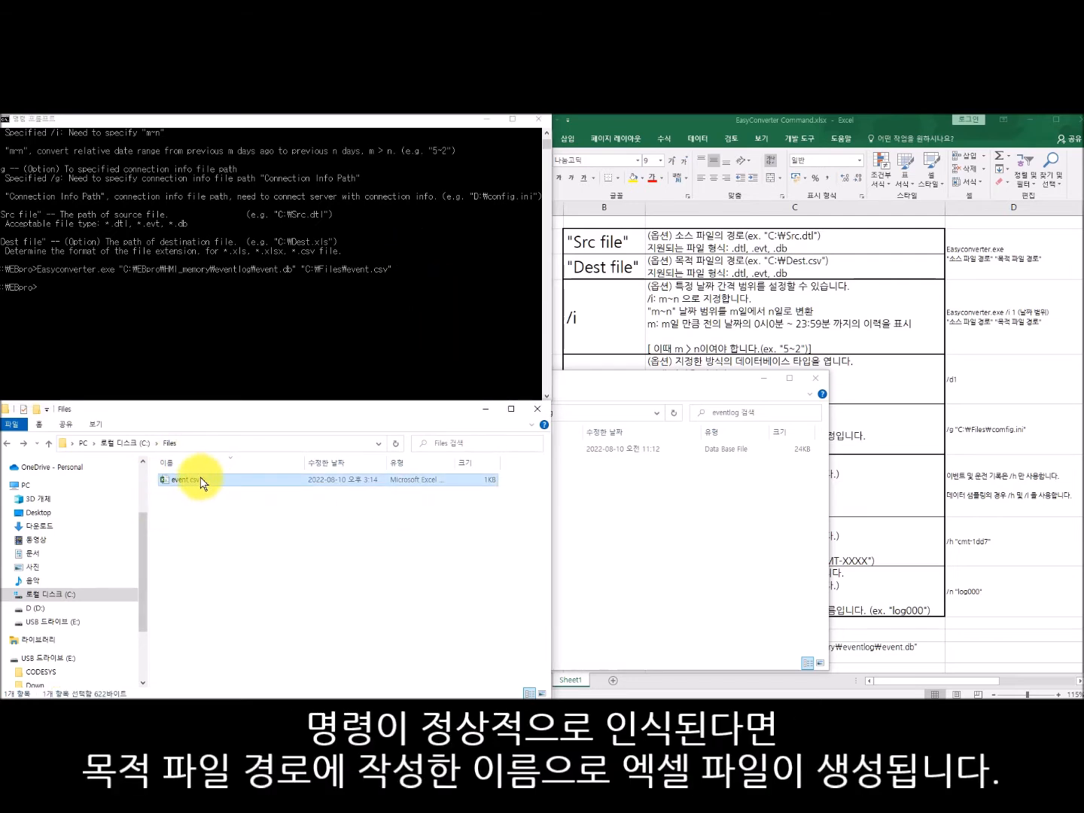
{"action": "right_click", "coordinate": [207, 478]}
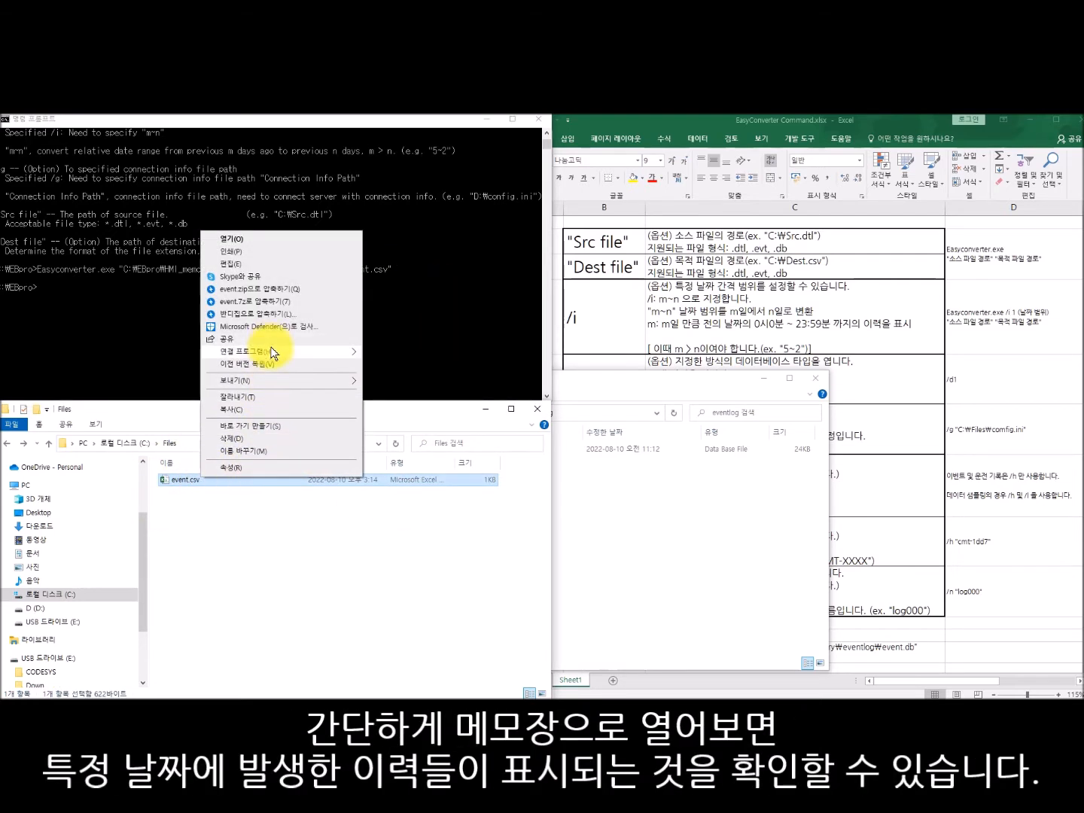
{"action": "mouse_move", "coordinate": [273, 355]}
{"action": "left_click", "coordinate": [394, 380]}
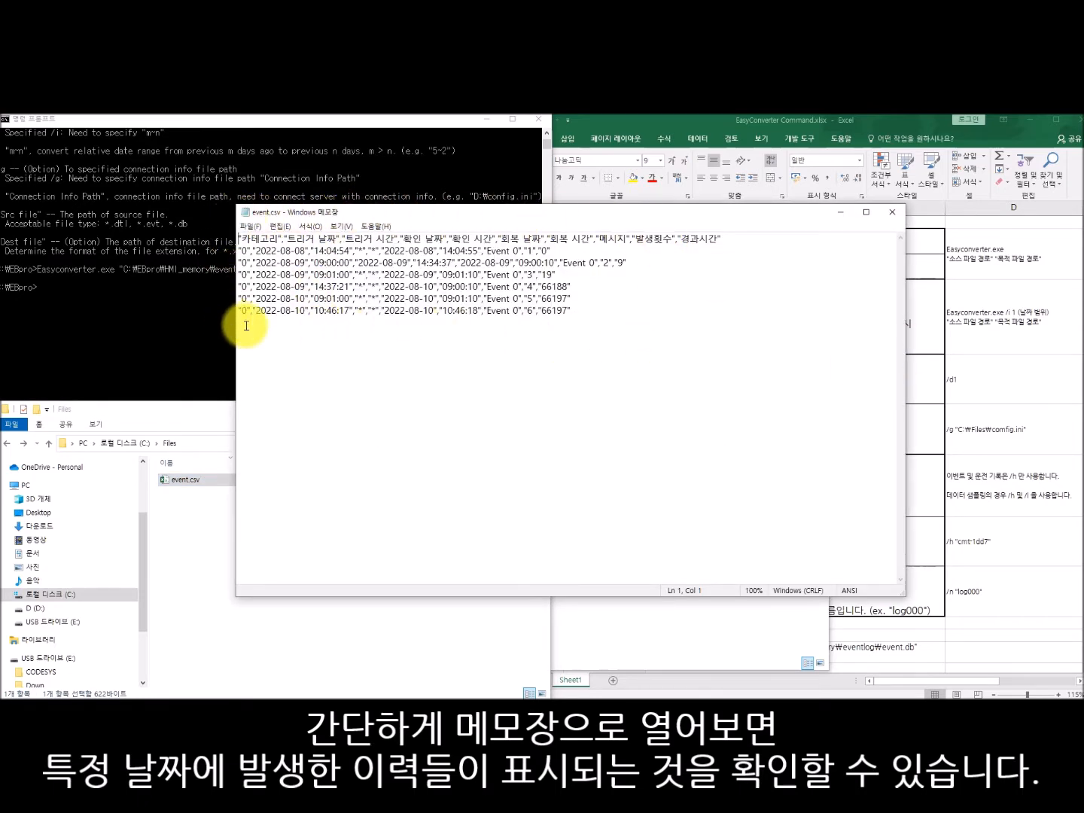
{"action": "left_click", "coordinate": [292, 261]}
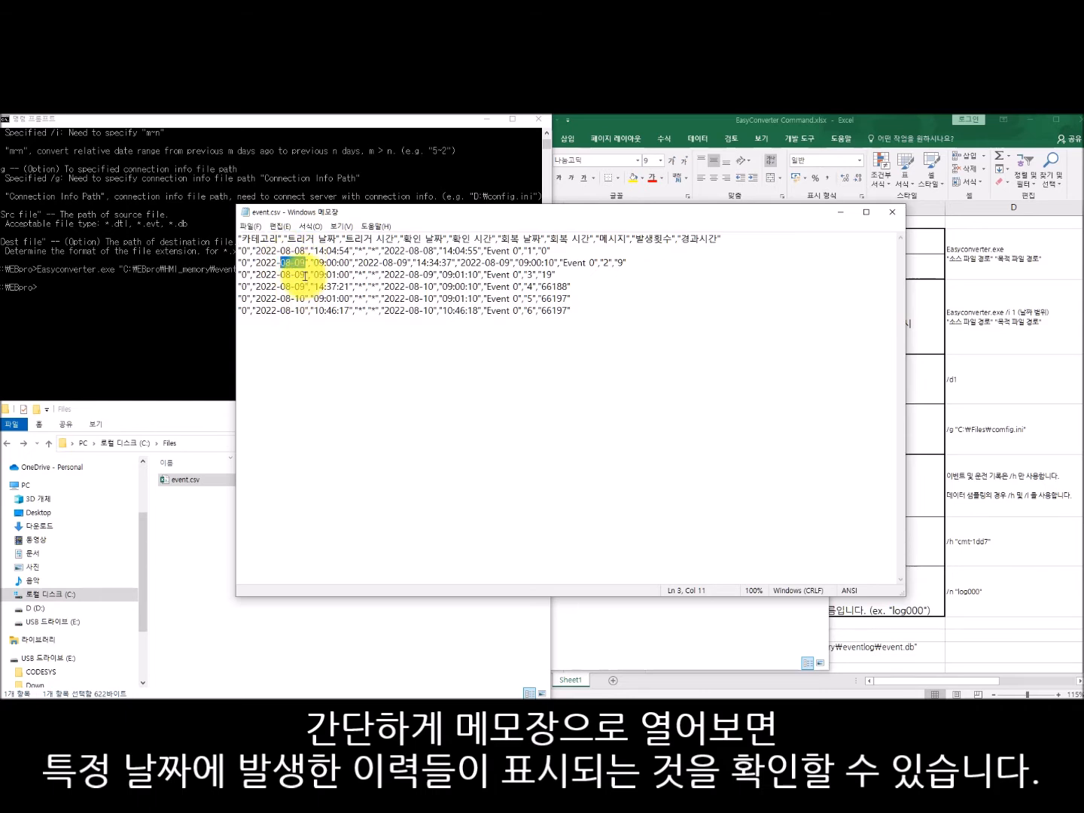
{"action": "left_click", "coordinate": [401, 348]}
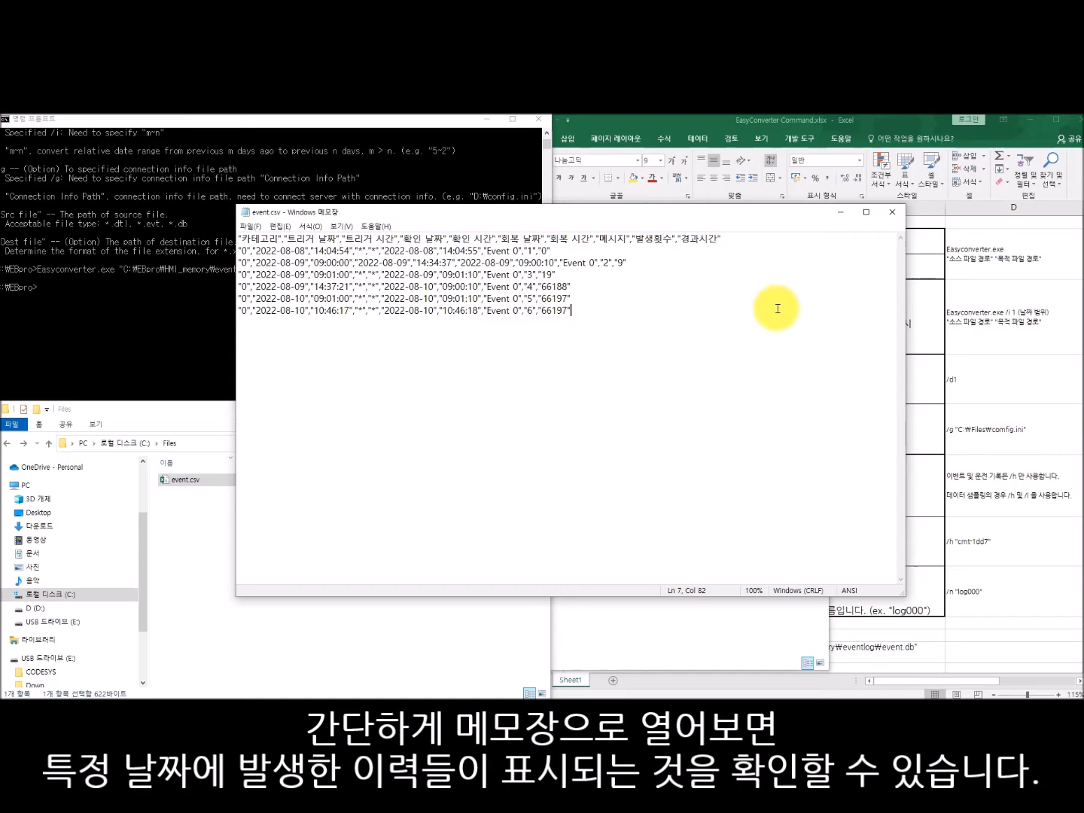
{"action": "left_click", "coordinate": [892, 211]}
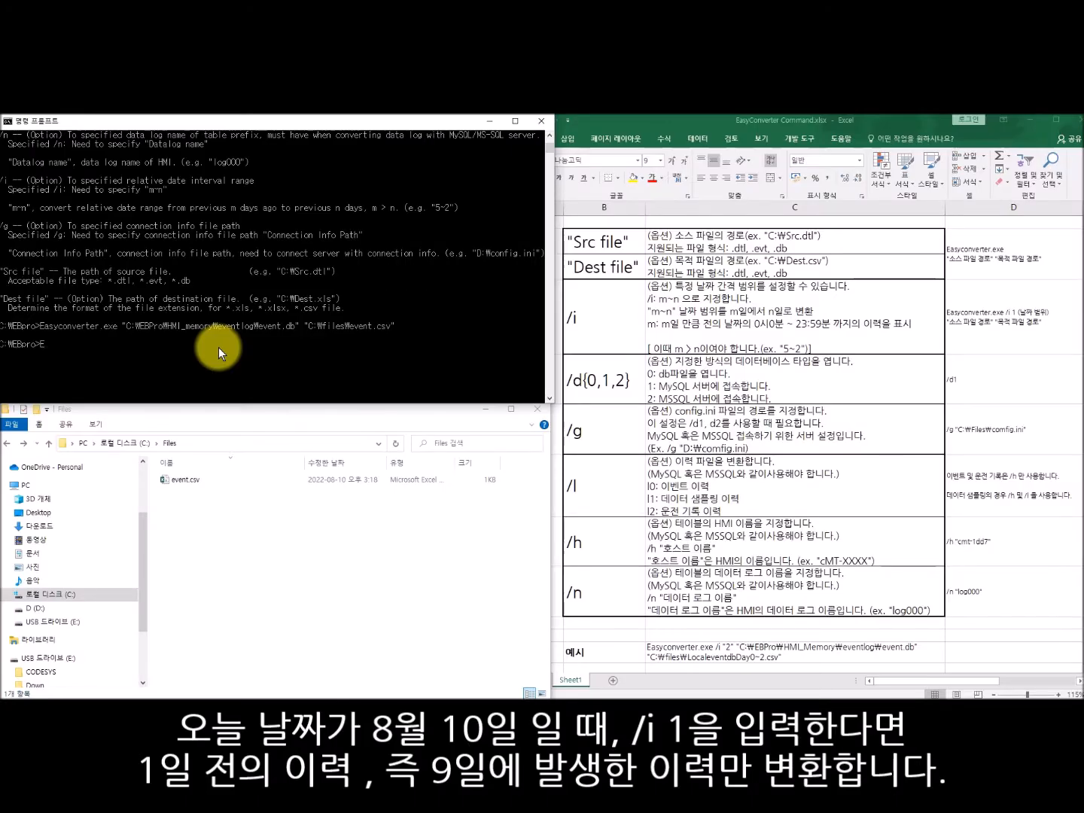
Run Easyconverter.exe with /i 1 on the same event.db source, saving to "C:\files\event1.csv"
{"action": "type", "text": "Easyconverter.exe /i 1"}
{"action": "left_click_drag", "start_coordinate": [123, 325], "coordinate": [373, 329]}
{"action": "right_click", "coordinate": [373, 328]}
{"action": "right_click", "coordinate": [465, 324]}
{"action": "type", "text": "1.csv\""}
{"action": "key", "text": "Return"}
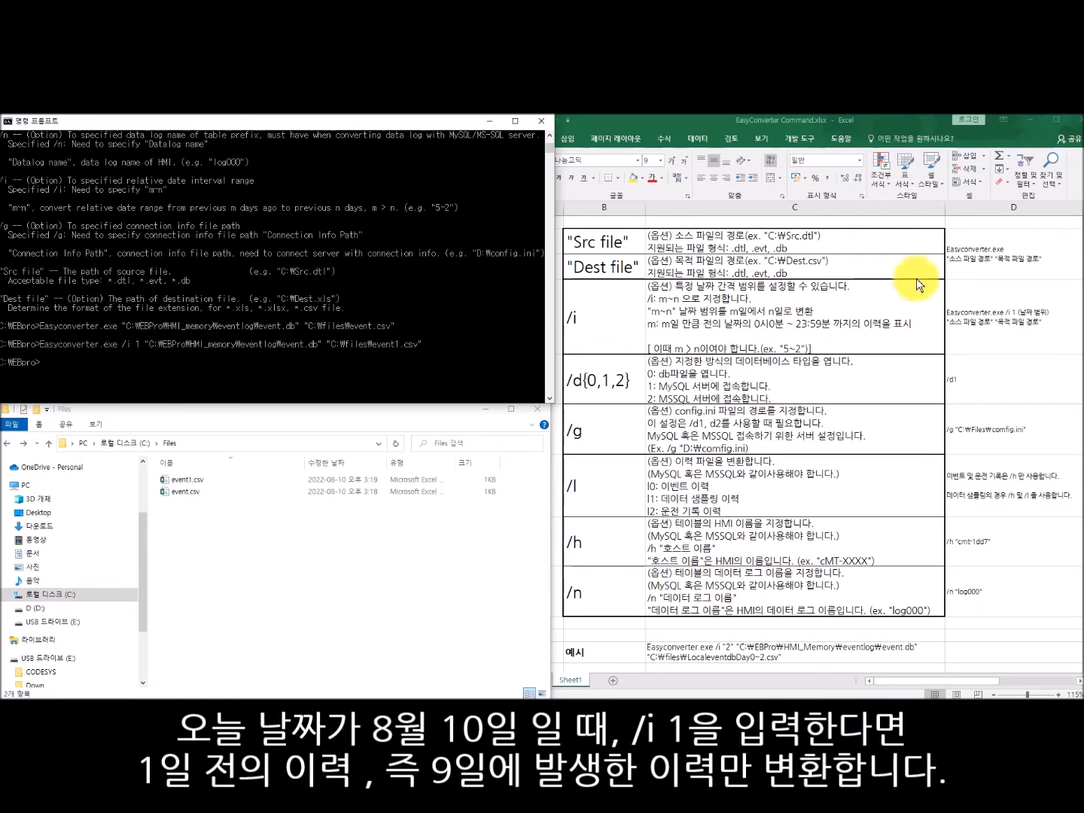
Open event1.csv in Notepad, check which dates its event records cover, and close it
{"action": "right_click", "coordinate": [193, 481]}
{"action": "mouse_move", "coordinate": [227, 355]}
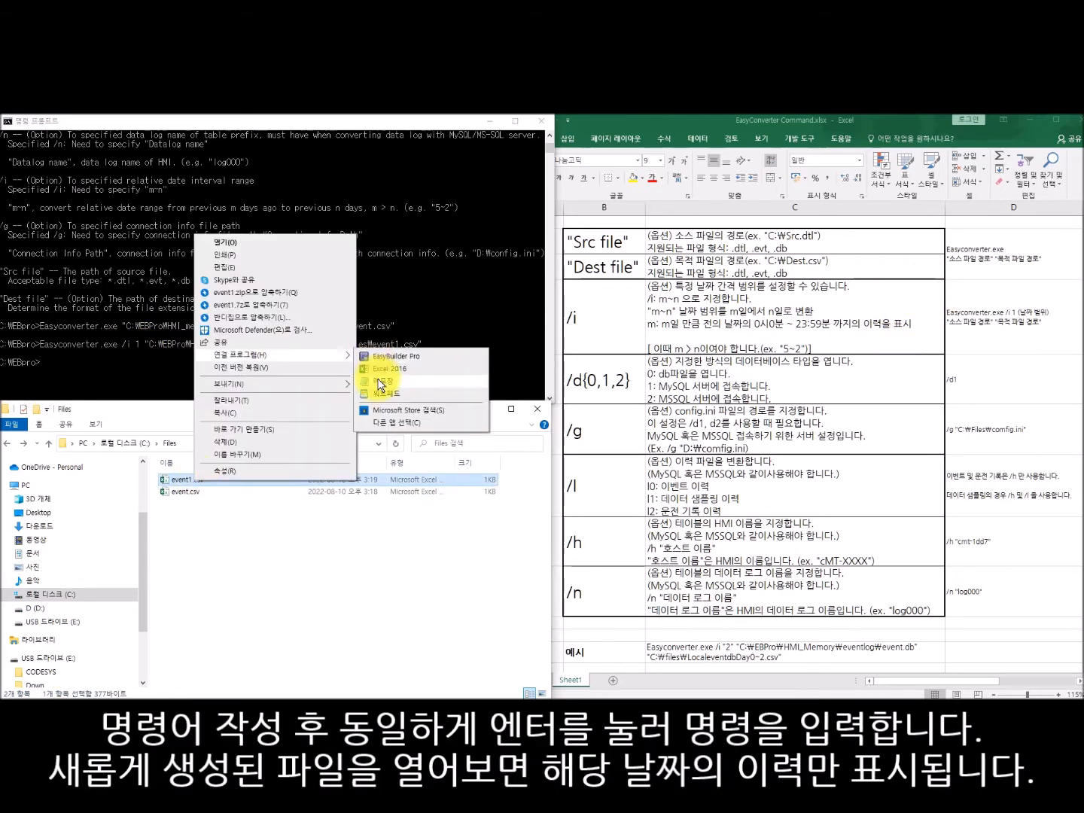
{"action": "left_click", "coordinate": [399, 369]}
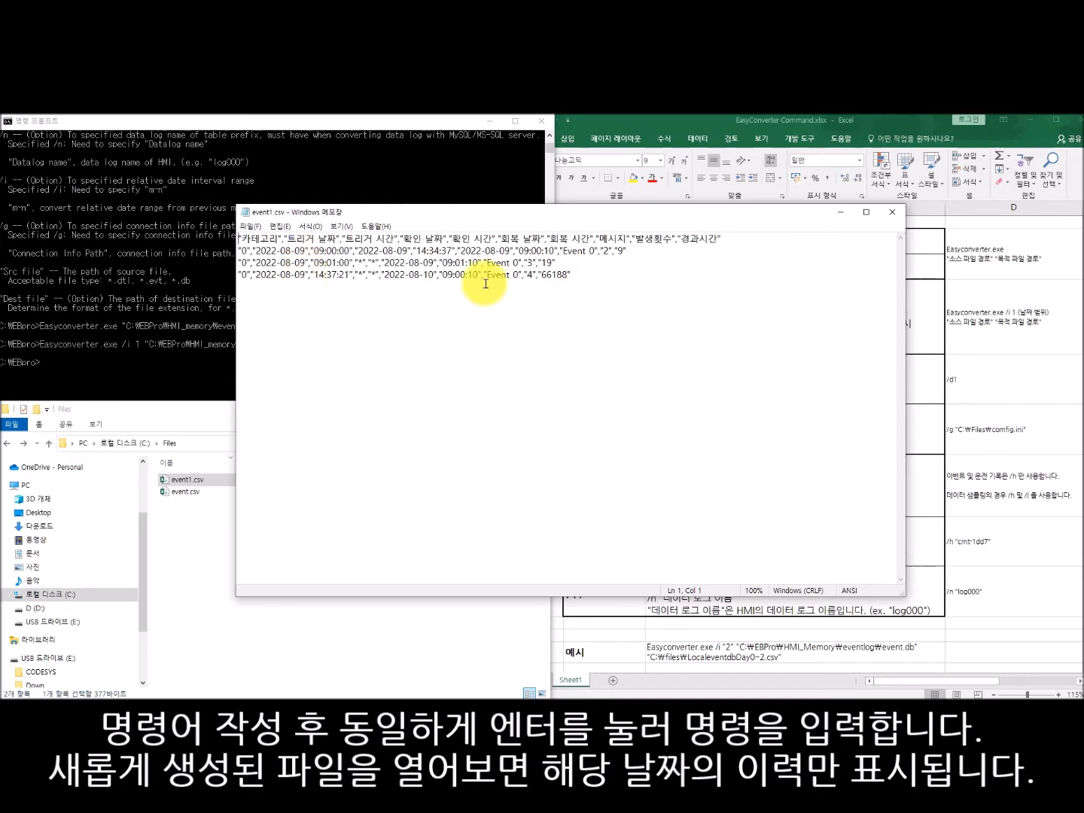
{"action": "left_click", "coordinate": [889, 216]}
Run Easyconverter.exe with /i 2-1 on the same event.db source, saving to "C:\files\event2-1.csv"
{"action": "left_click", "coordinate": [43, 344]}
{"action": "type", "text": "Easyconverter.exe /i 2~1"}
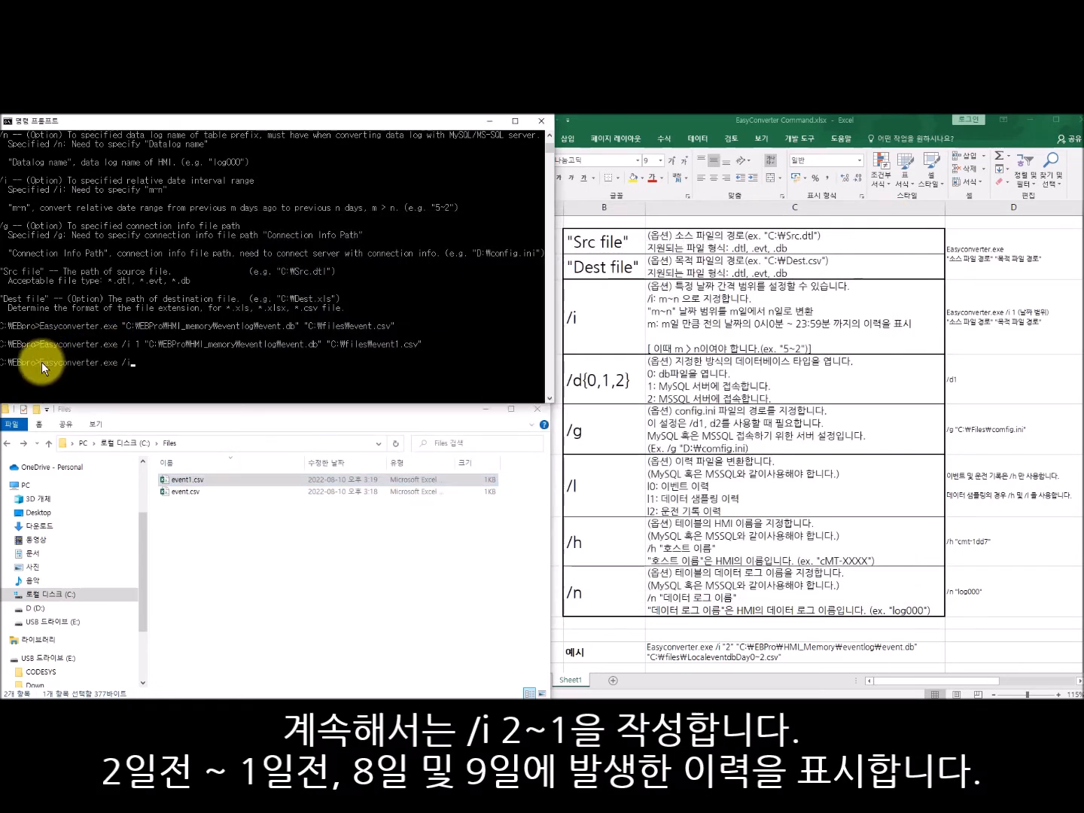
{"action": "left_click_drag", "start_coordinate": [146, 344], "coordinate": [395, 345]}
{"action": "key", "text": "ctrl+c"}
{"action": "key", "text": "ctrl+v"}
{"action": "type", "text": "2-1.csv\""}
{"action": "key", "text": "Return"}
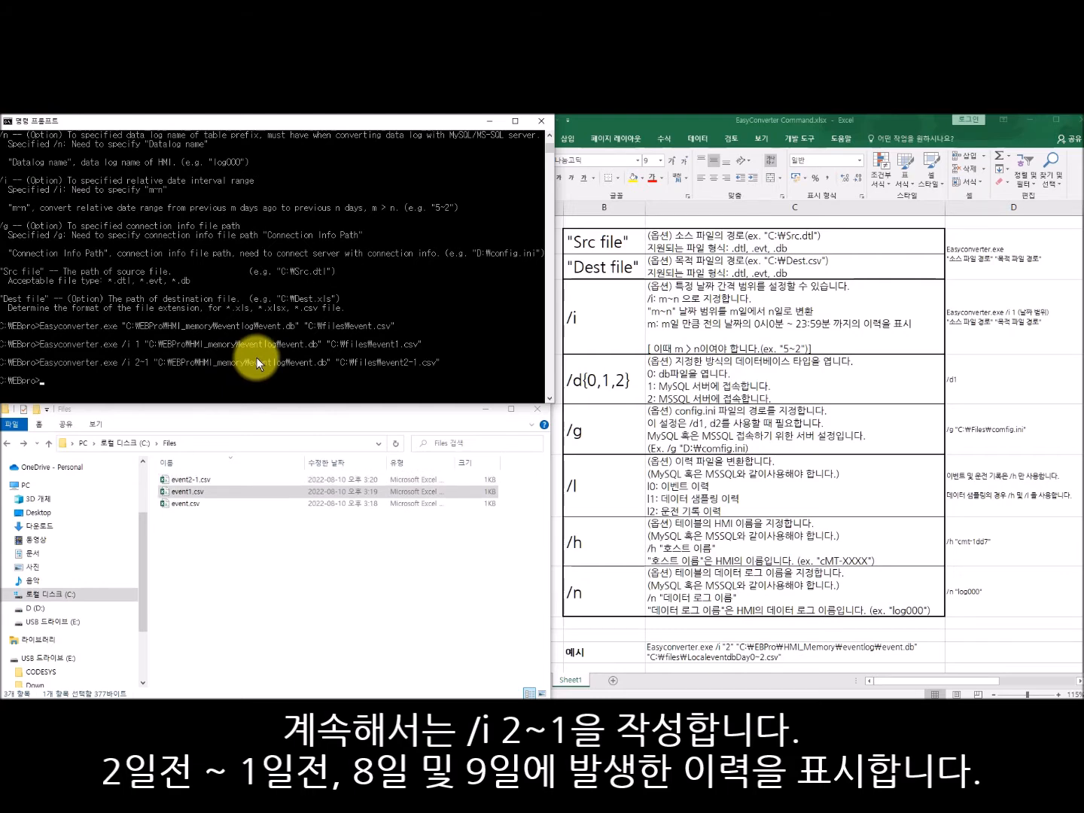
Open event2-1.csv in Notepad and check the dates of its event records
{"action": "left_click", "coordinate": [211, 478]}
{"action": "right_click", "coordinate": [211, 479]}
{"action": "mouse_move", "coordinate": [248, 352]}
{"action": "left_click", "coordinate": [406, 375]}
{"action": "left_click", "coordinate": [315, 286]}
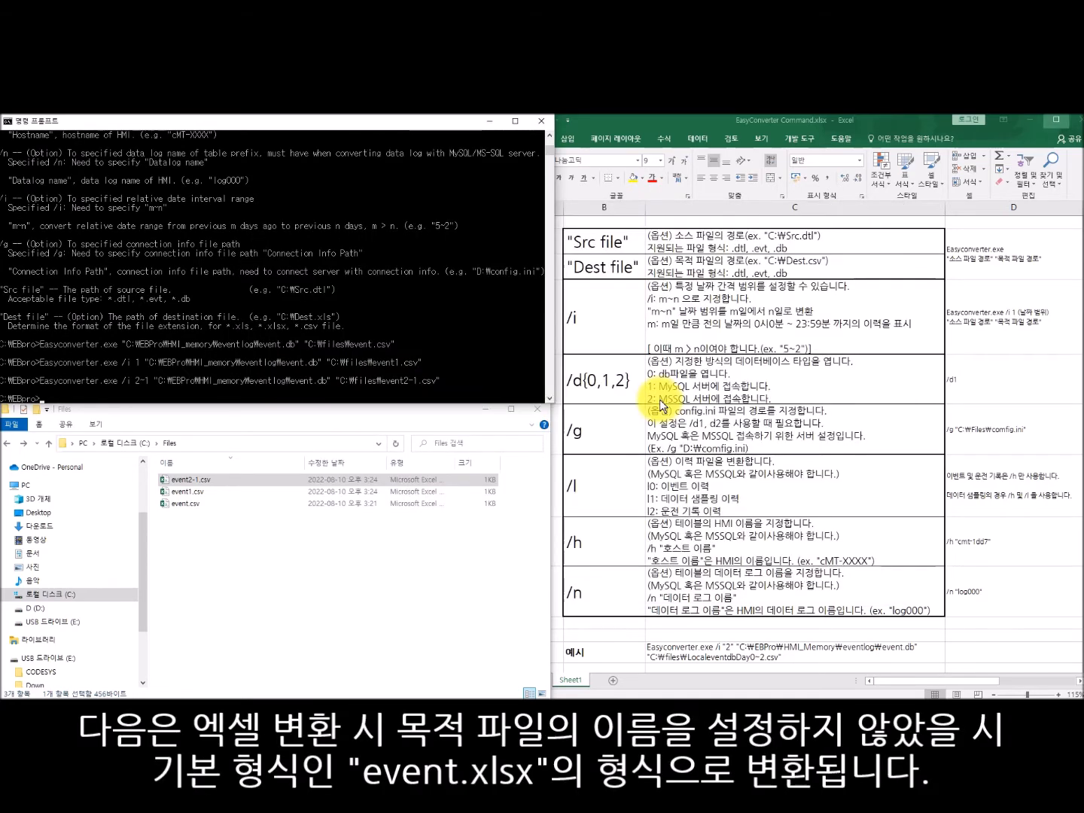
Run Easyconverter.exe on event.db without a date range, giving only the folder "C:\files\" as destination with no file name
{"action": "left_click_drag", "start_coordinate": [41, 344], "coordinate": [349, 343]}
{"action": "right_click", "coordinate": [355, 391]}
{"action": "right_click", "coordinate": [355, 392]}
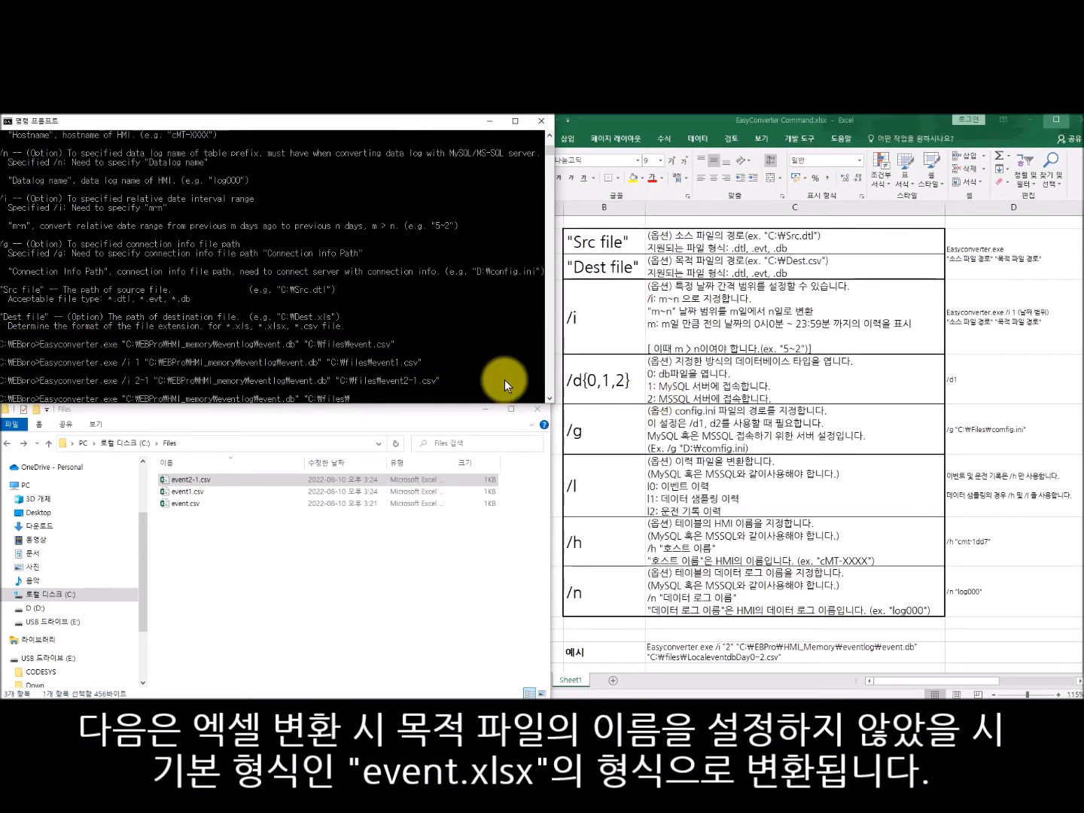
{"action": "key", "text": "Return"}
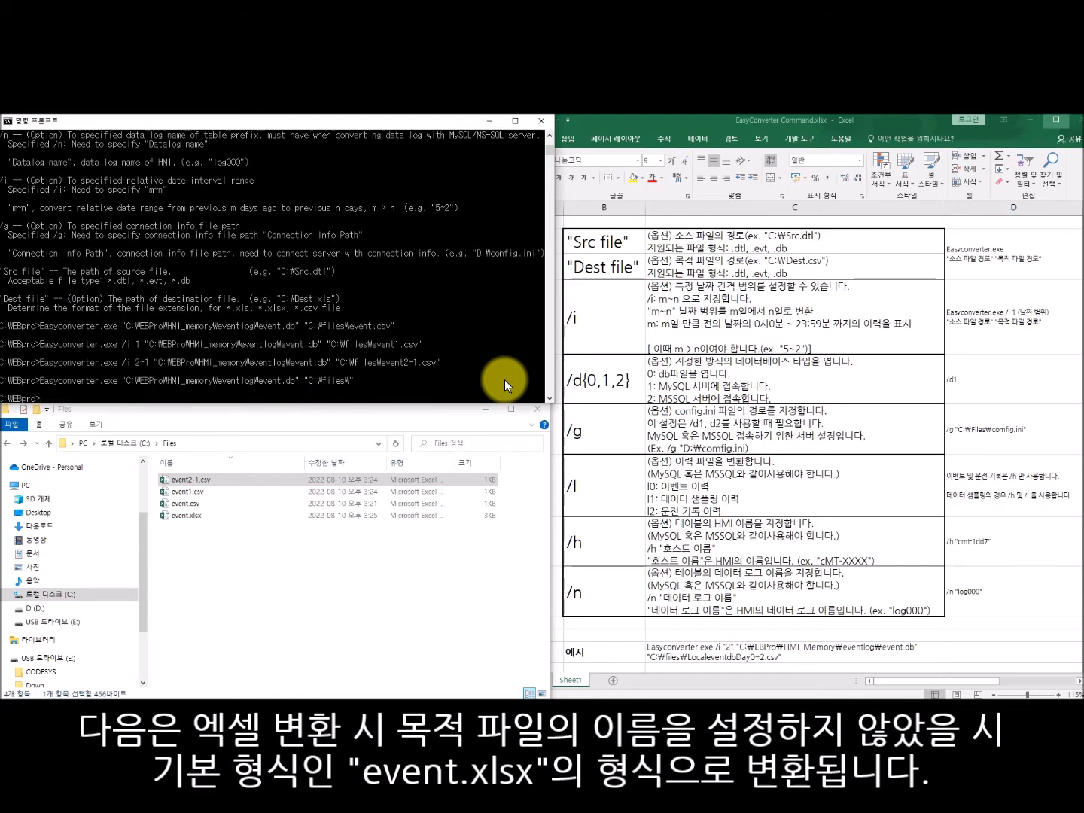
Open event.xlsx from the Files folder and widen its date columns to review the event records
{"action": "left_click", "coordinate": [188, 503]}
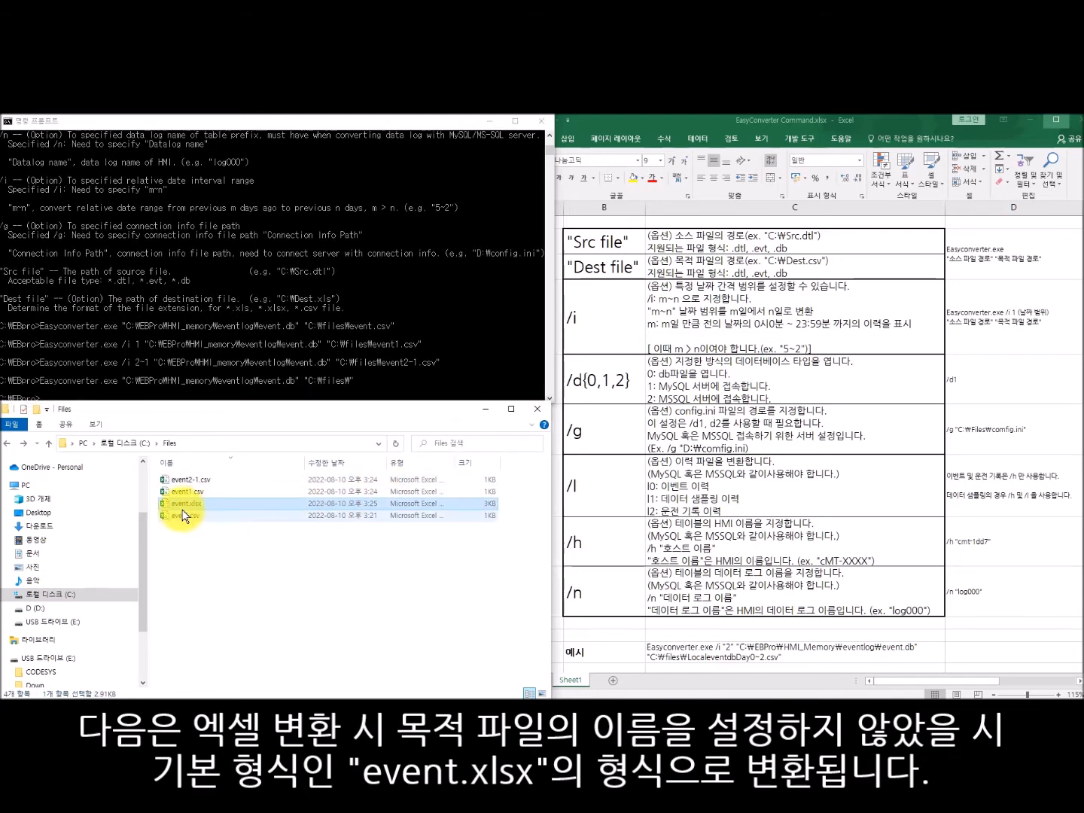
{"action": "double_click", "coordinate": [196, 504]}
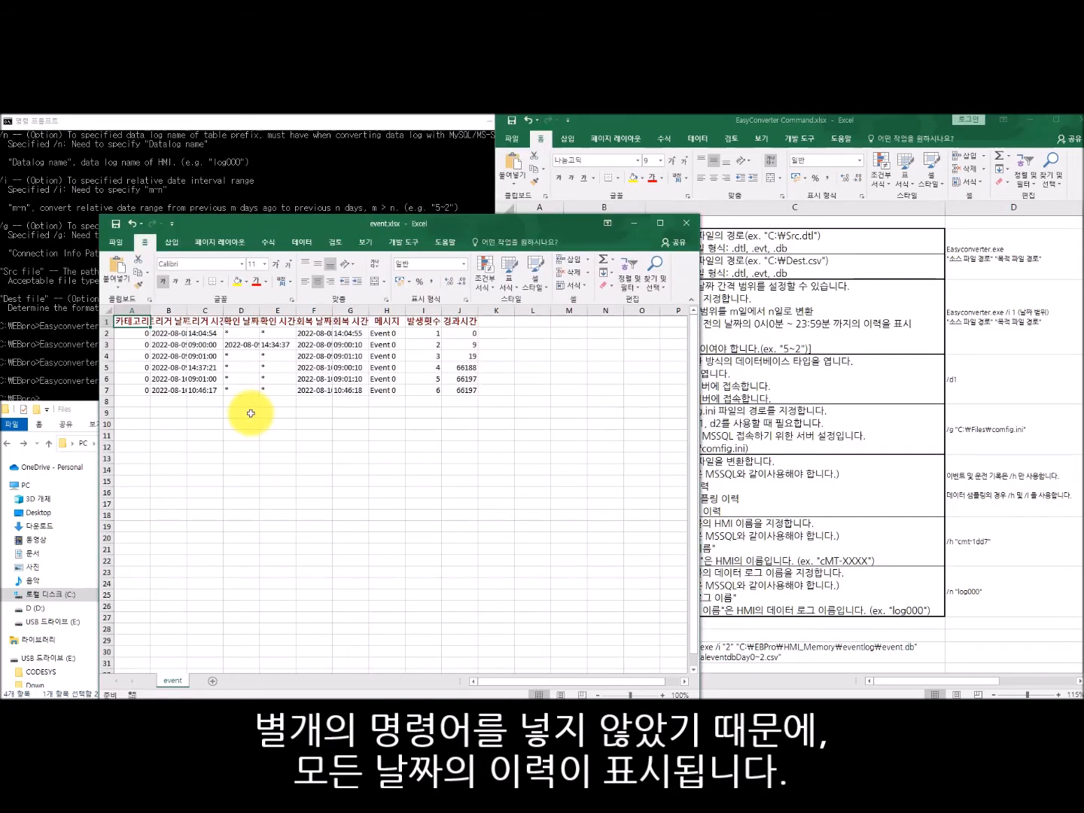
{"action": "double_click", "coordinate": [187, 310]}
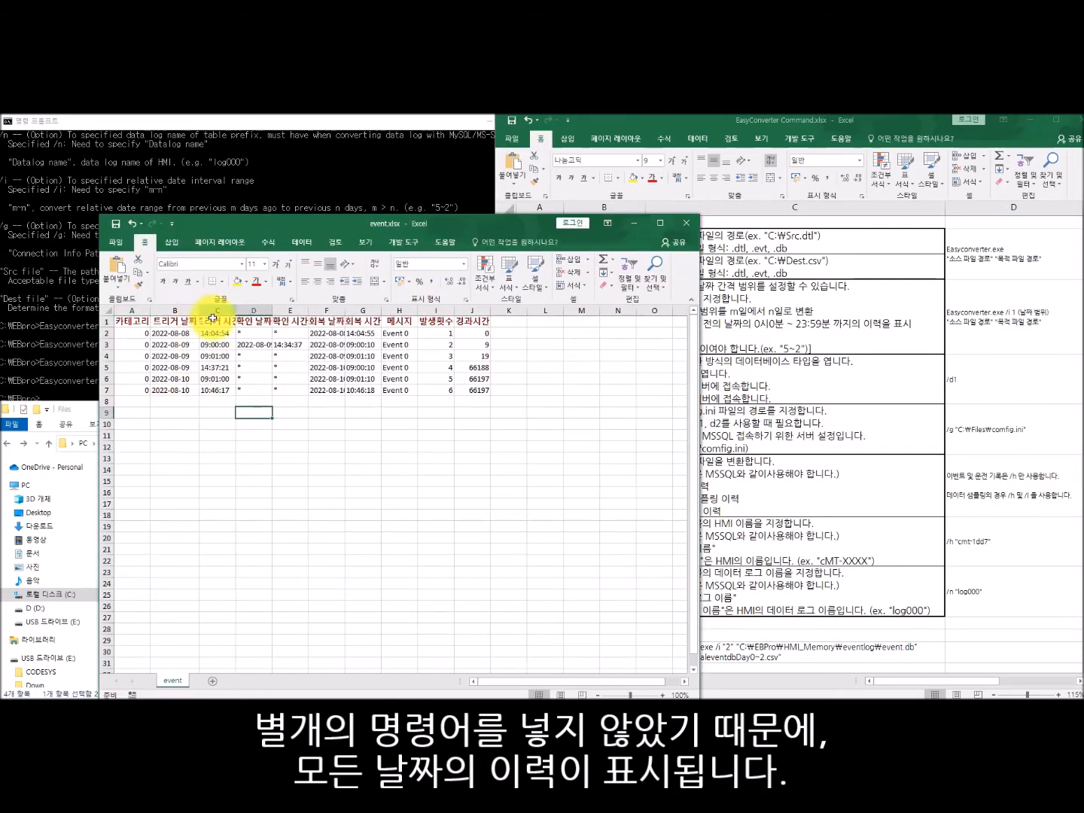
{"action": "double_click", "coordinate": [356, 310]}
{"action": "left_click_drag", "start_coordinate": [174, 402], "coordinate": [498, 402]}
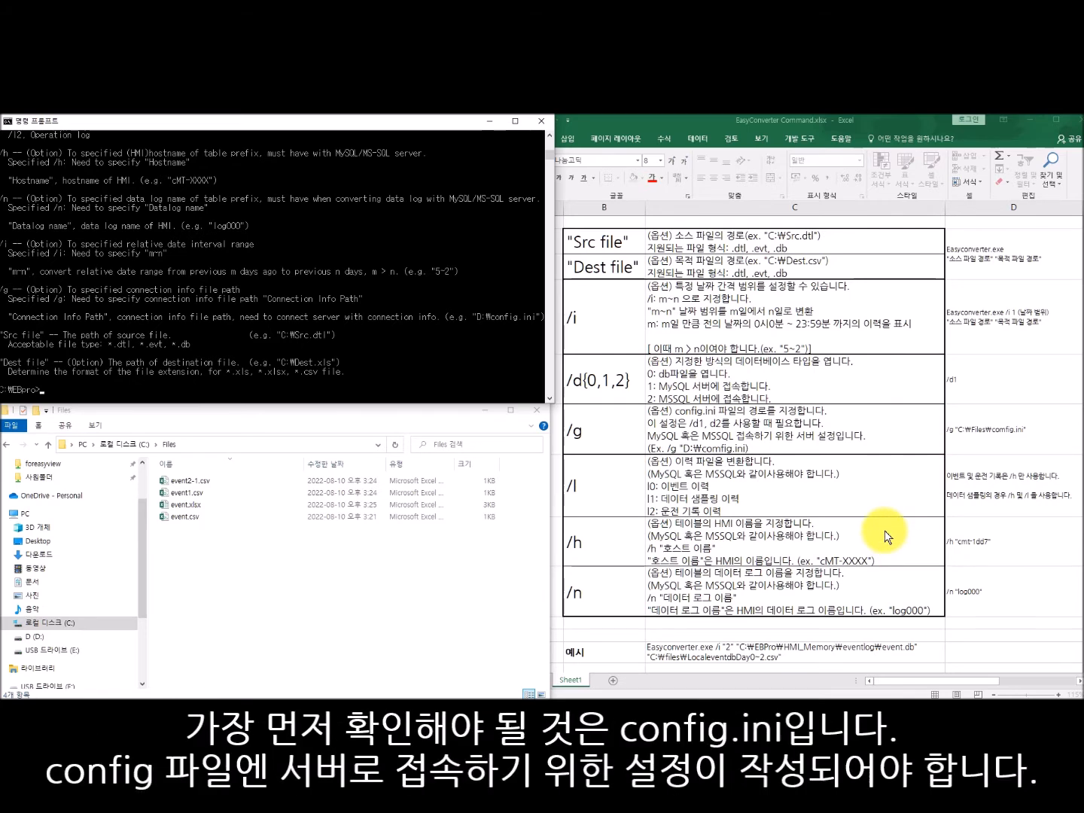
Open config.ini from the C:\config folder, examine its server connection settings, and close it
{"action": "mouse_move", "coordinate": [307, 697]}
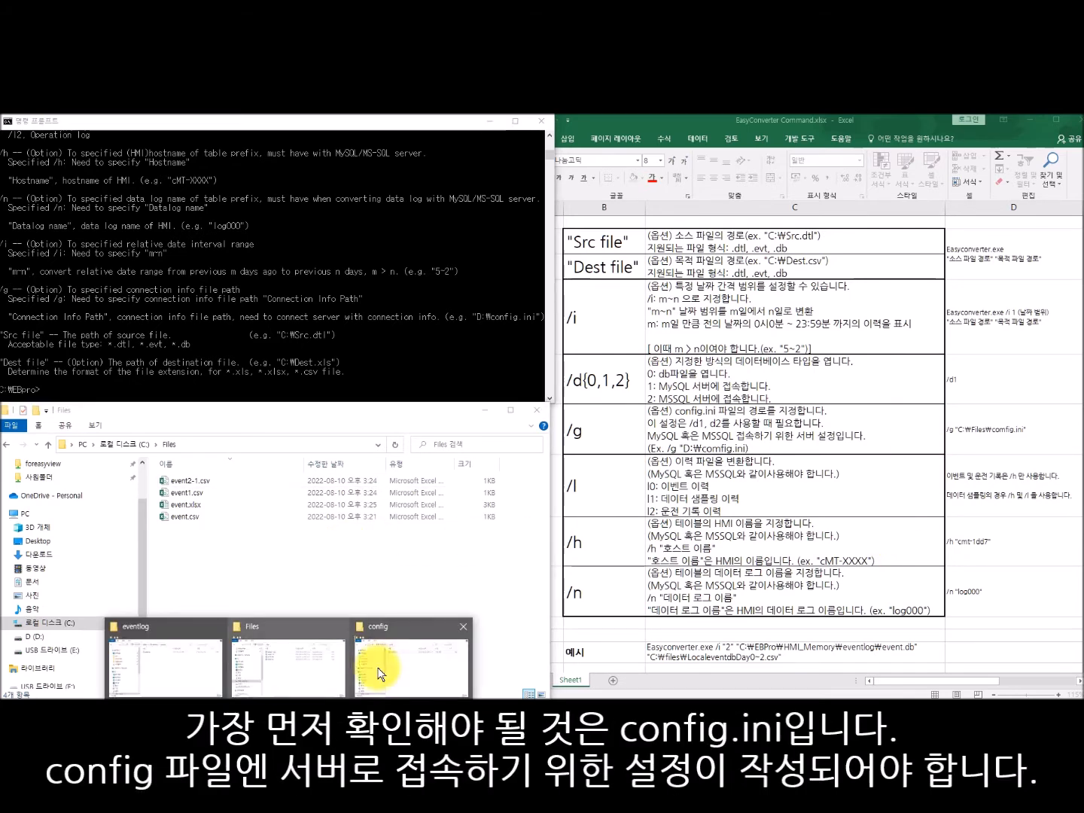
{"action": "left_click", "coordinate": [413, 660]}
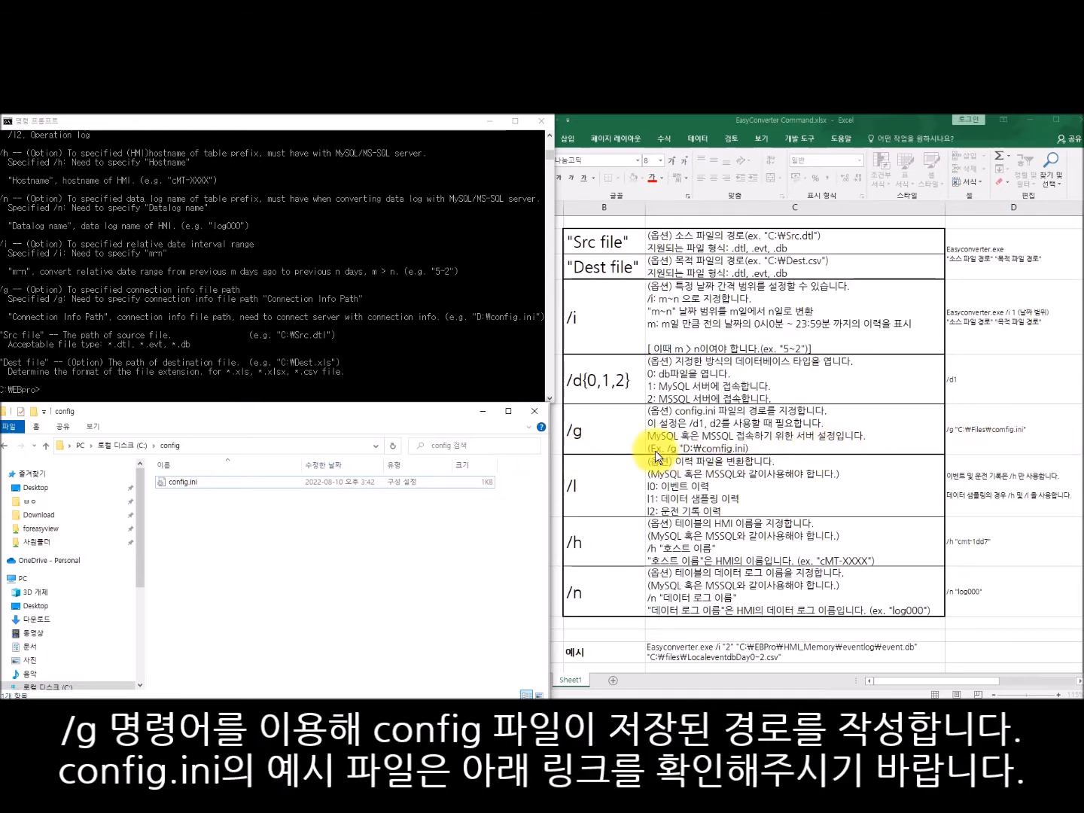
{"action": "double_click", "coordinate": [179, 484]}
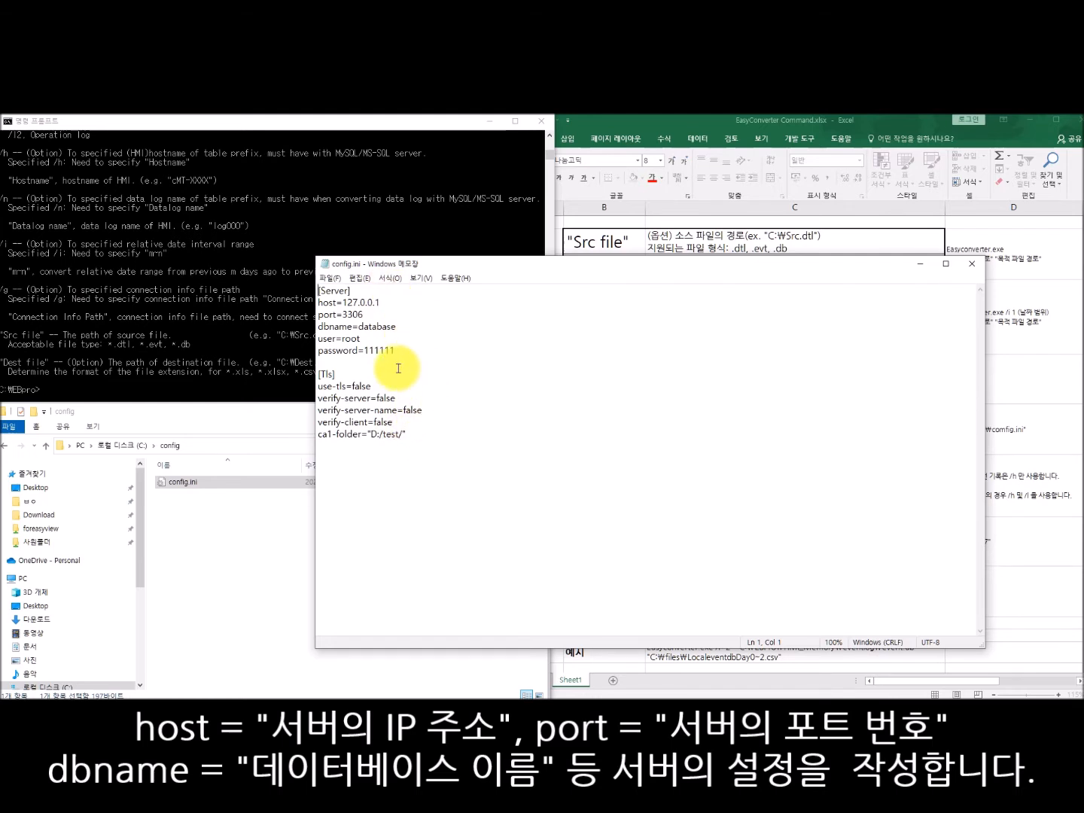
{"action": "left_click", "coordinate": [972, 264]}
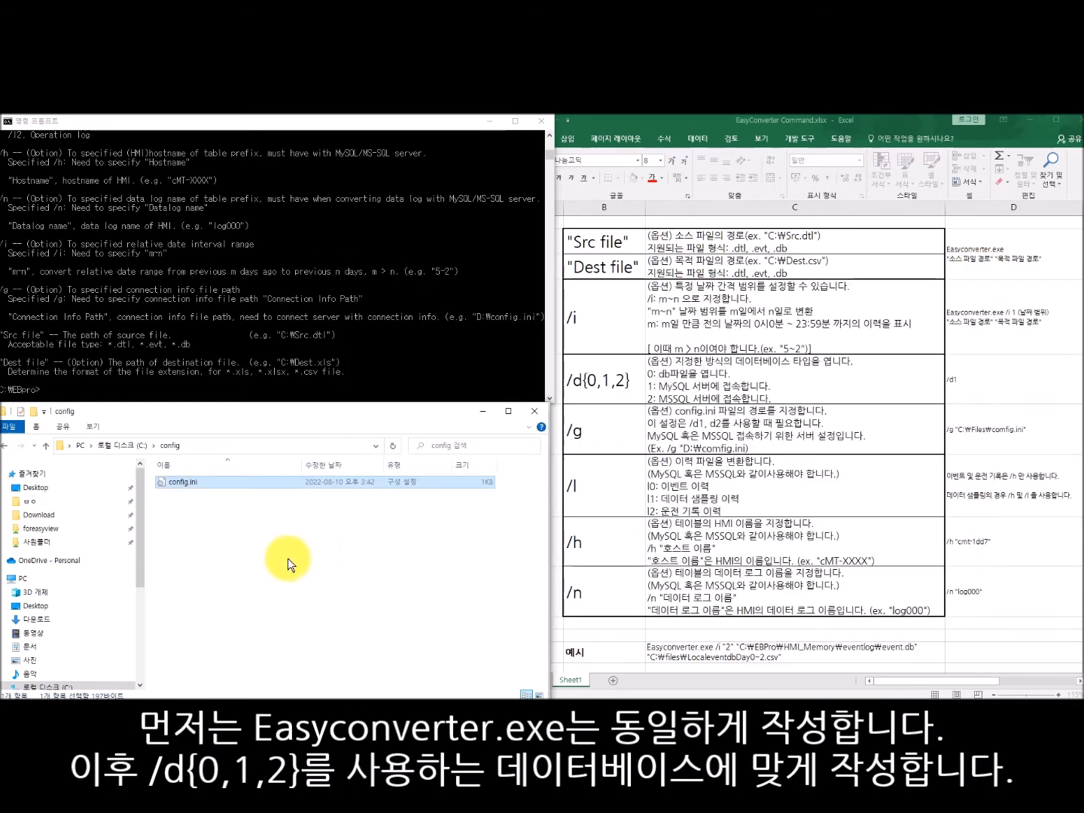
Begin an Easyconverter.exe command with /d1, /l0 and /h "cmt3072xh", and bring up MySQL Workbench to check the table names
{"action": "left_click", "coordinate": [42, 390]}
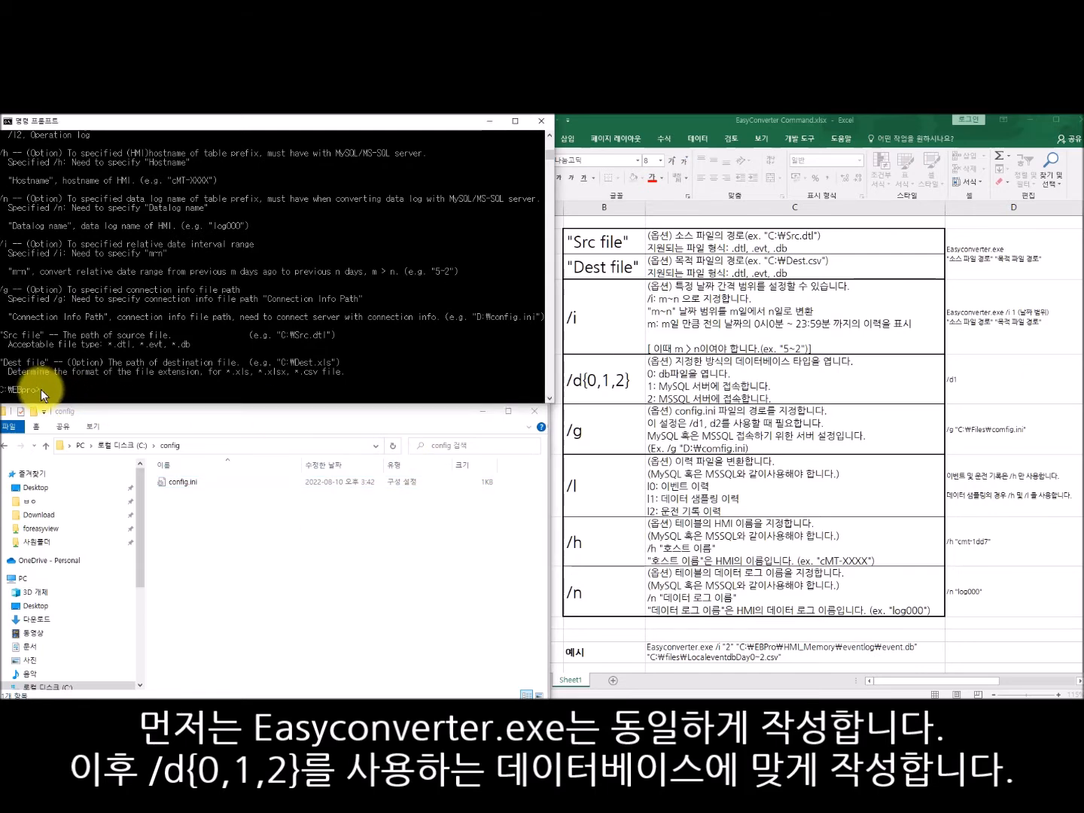
{"action": "type", "text": "Easyconve"}
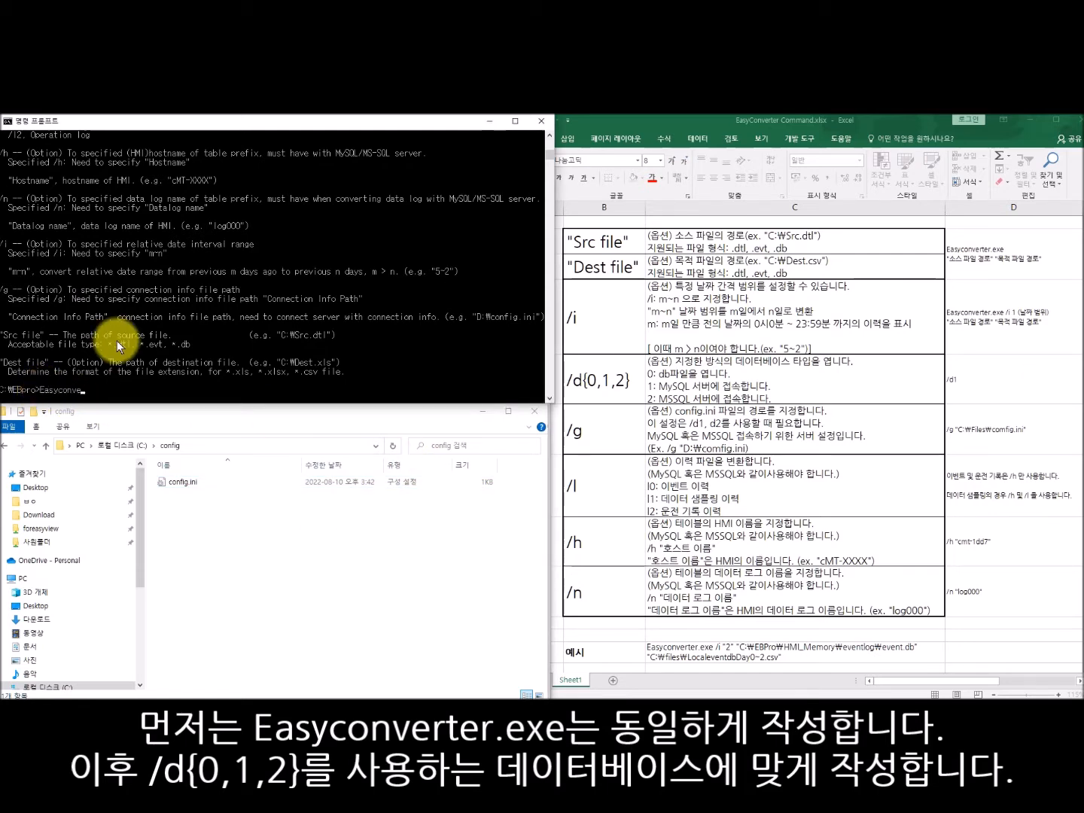
{"action": "type", "text": "rter.exe /d1"}
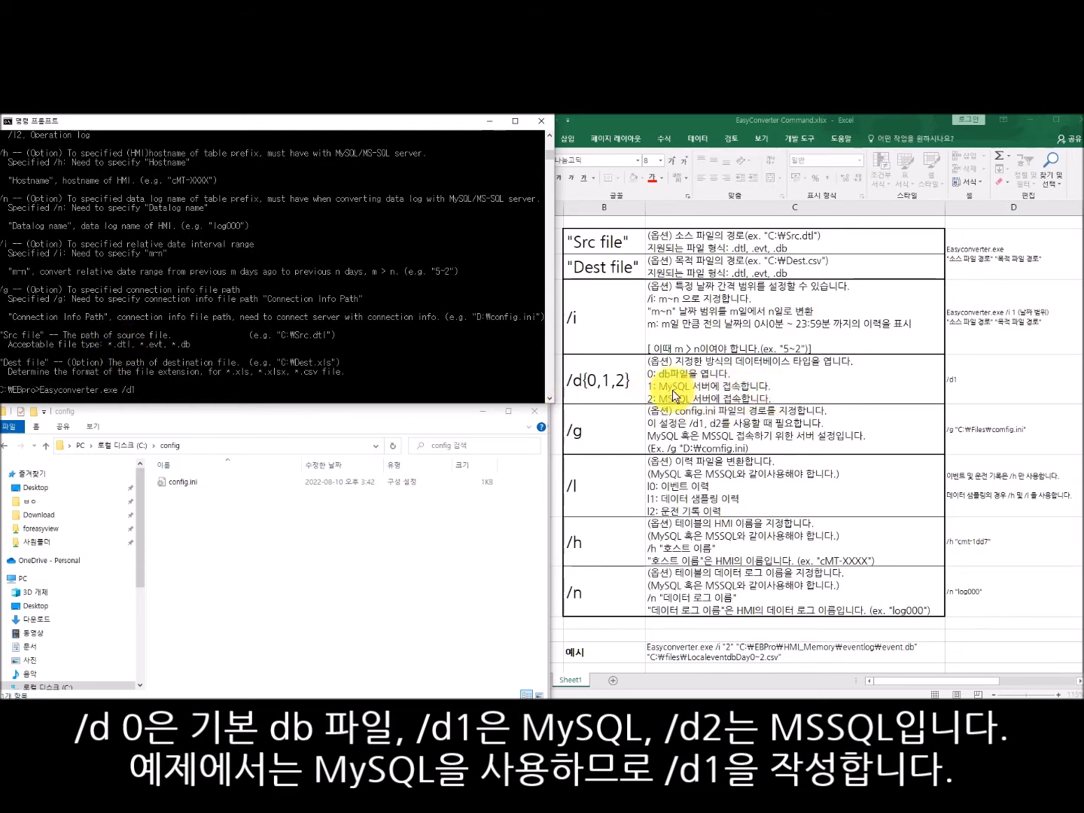
{"action": "type", "text": " /l0"}
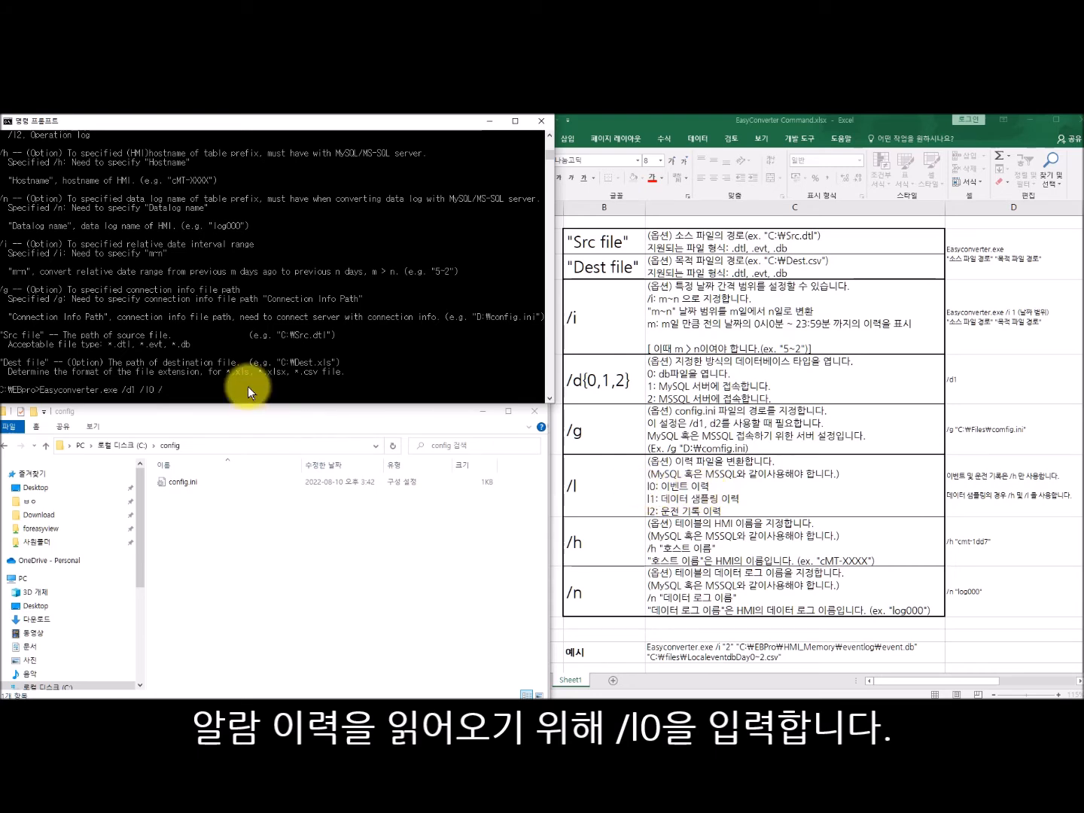
{"action": "type", "text": "/h \"cmt3072xh\""}
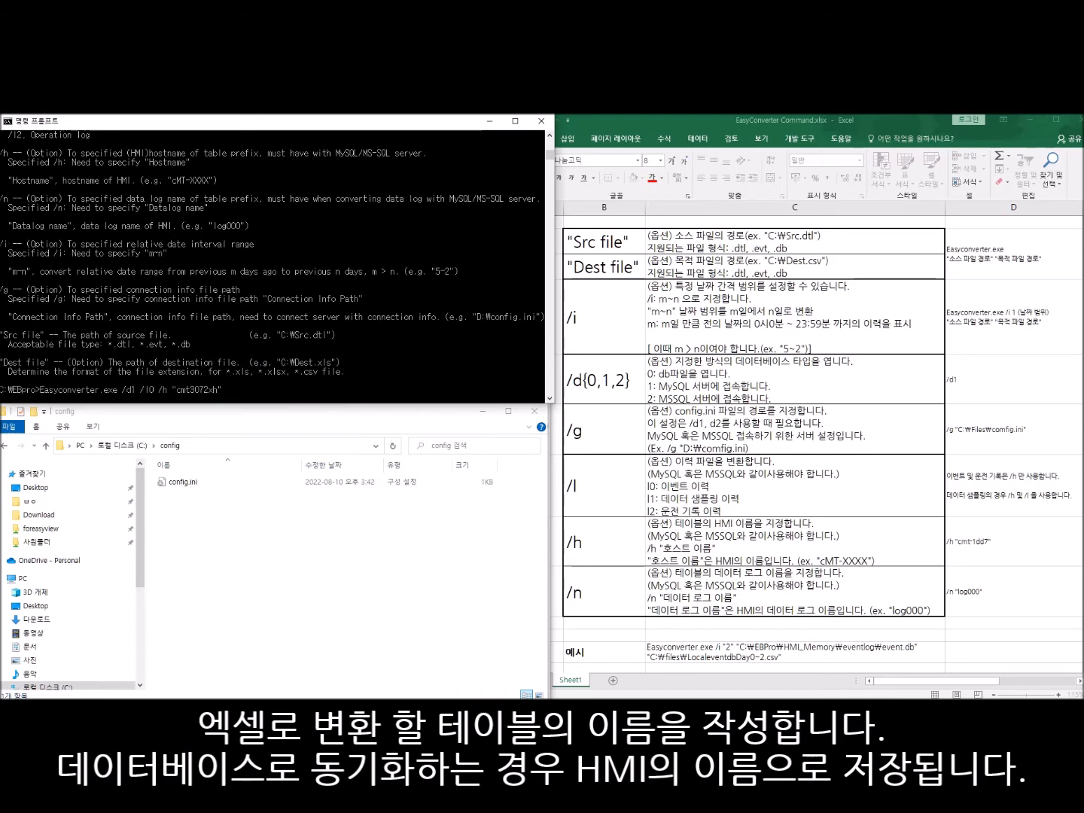
{"action": "left_click", "coordinate": [485, 712]}
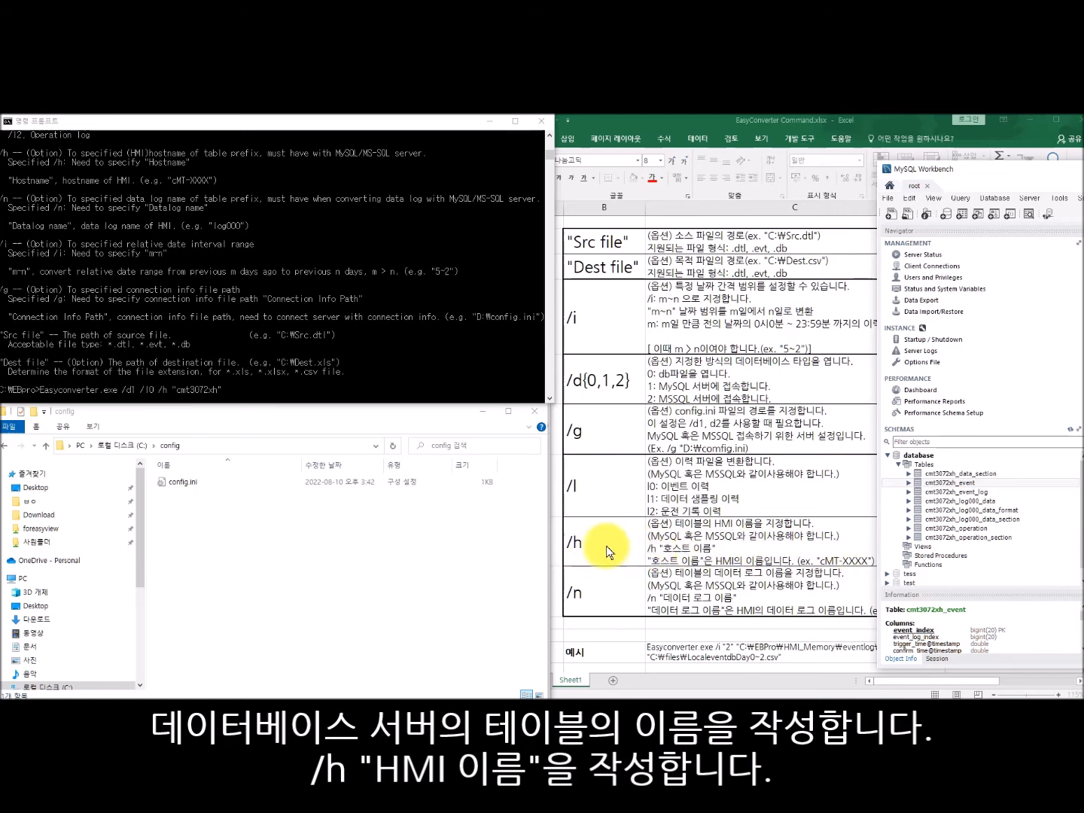
Complete the command with /g "C:\config\config.ini" and destination "C:\files\SQL.csv", and run it to convert the MySQL event log
{"action": "left_click", "coordinate": [224, 390]}
{"action": "type", "text": "/g \""}
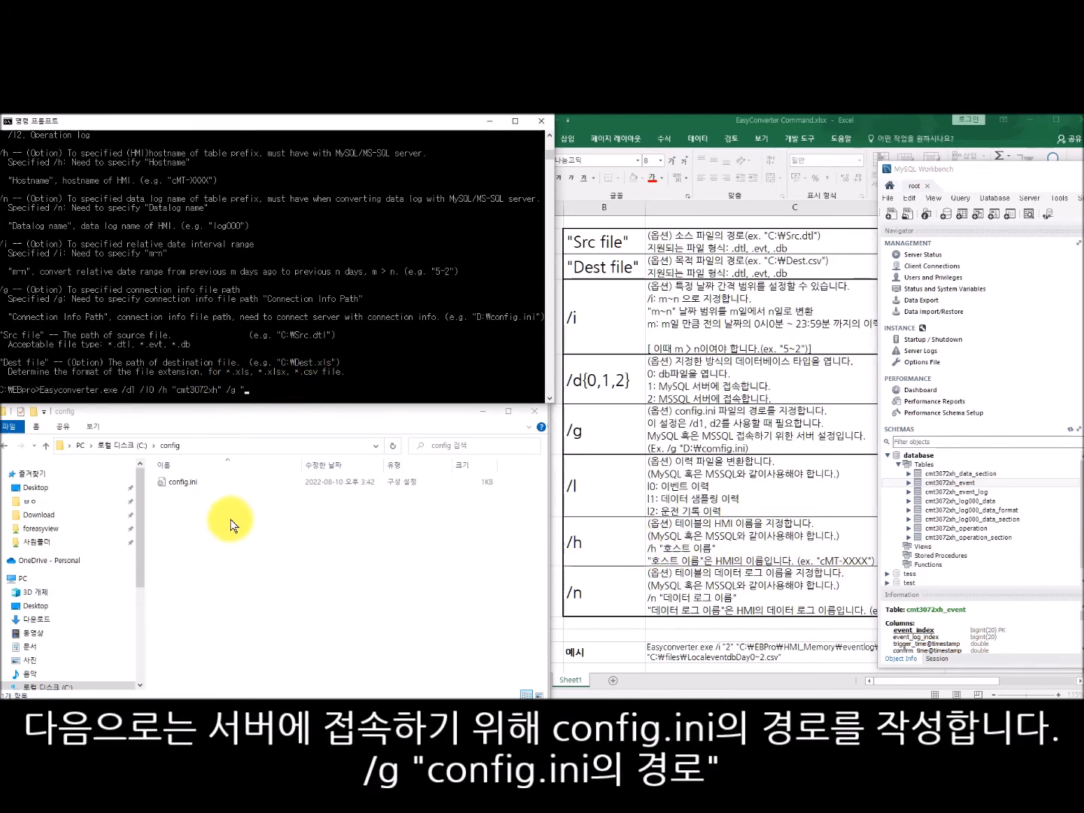
{"action": "left_click", "coordinate": [200, 498]}
{"action": "left_click", "coordinate": [216, 445]}
{"action": "key", "text": "ctrl+c"}
{"action": "left_click", "coordinate": [247, 390]}
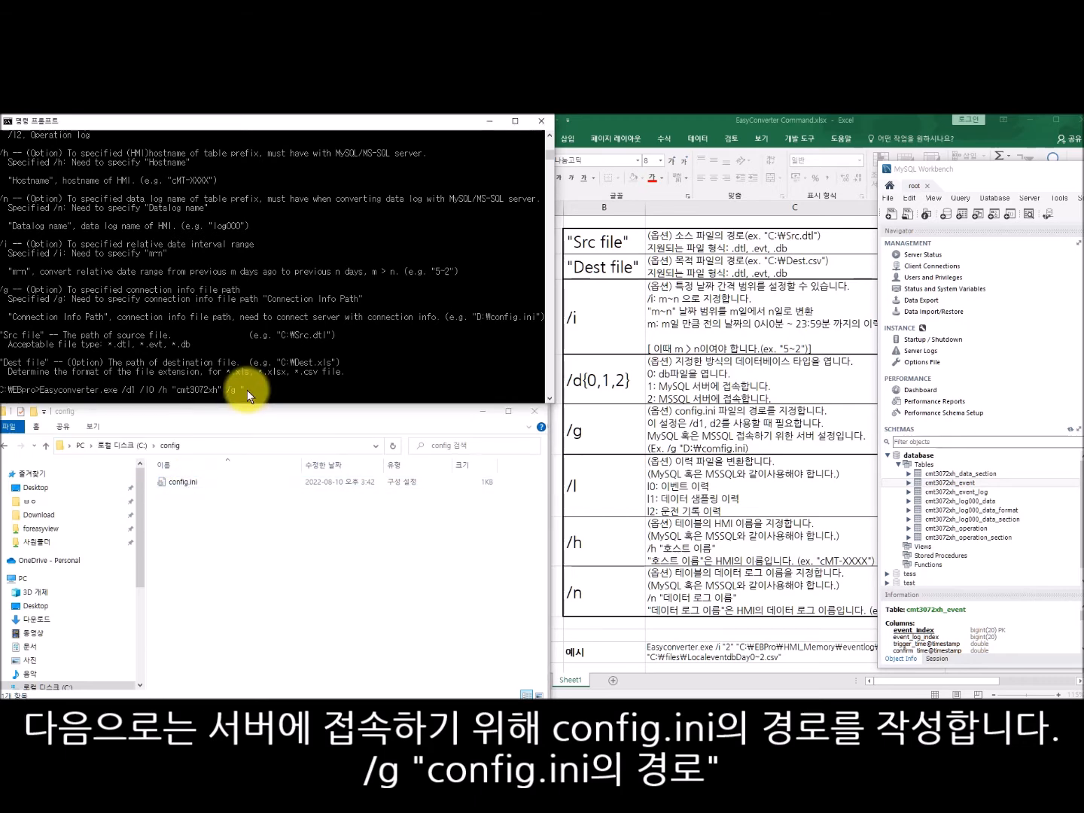
{"action": "key", "text": "ctrl+v"}
{"action": "type", "text": "\\config"}
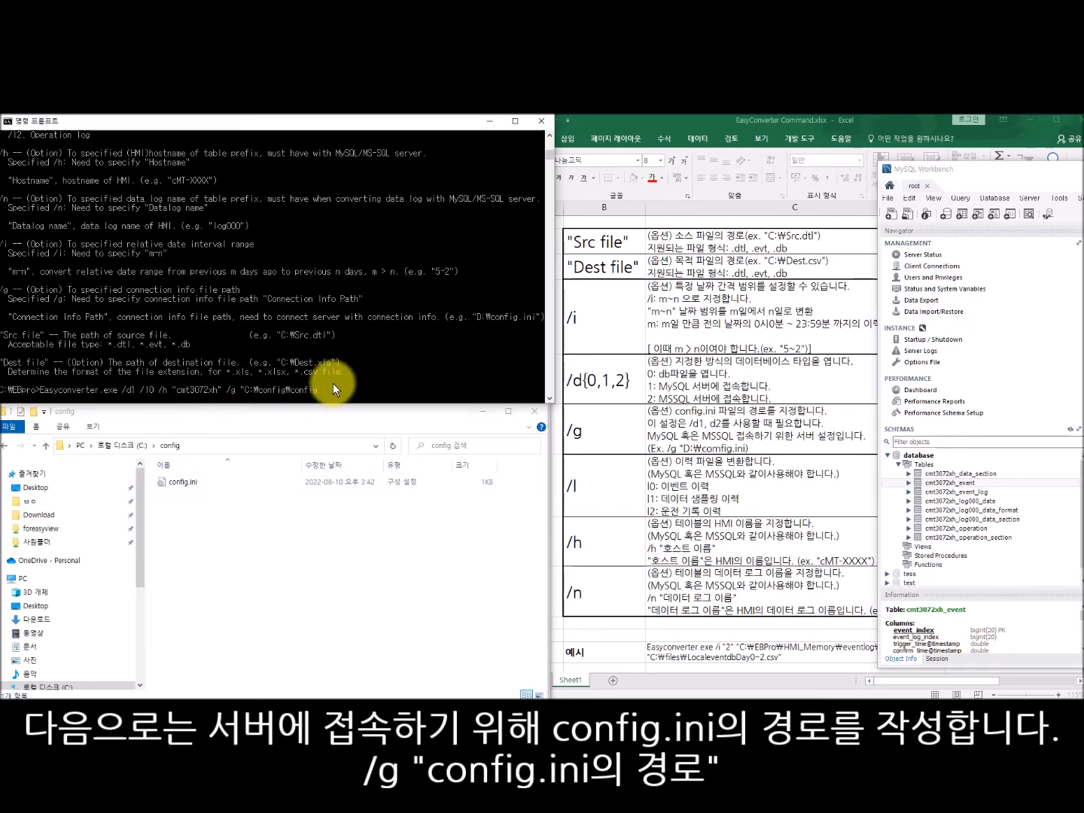
{"action": "type", "text": ".ini\" \"C:"}
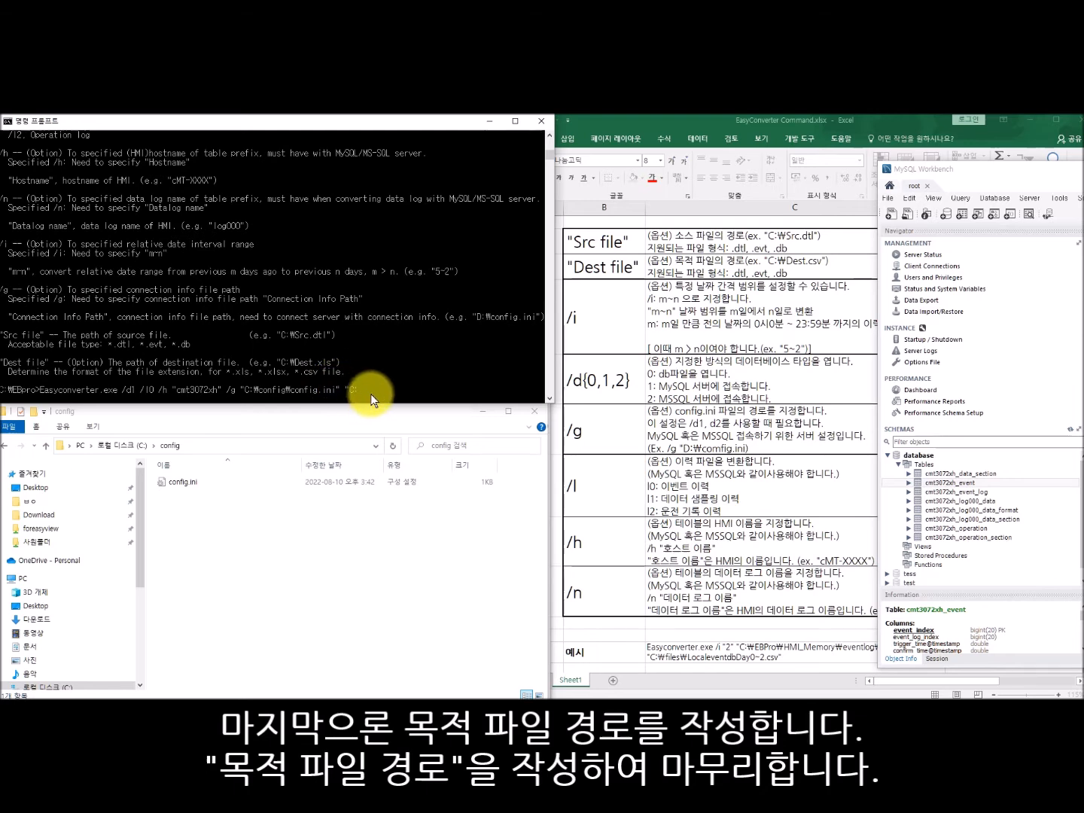
{"action": "type", "text": "\\files\\SQL.csv\""}
{"action": "key", "text": "Return"}
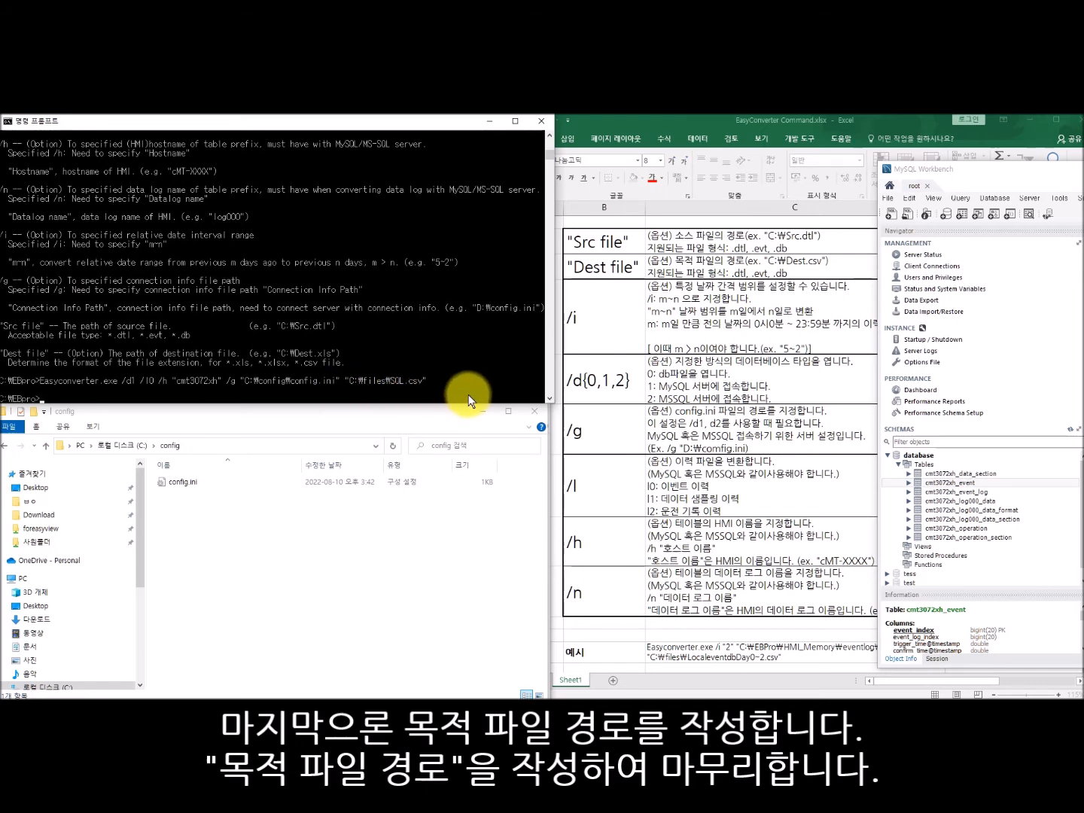
Open SQL.csv from the Files folder in Notepad to review the converted event records
{"action": "left_click", "coordinate": [468, 411]}
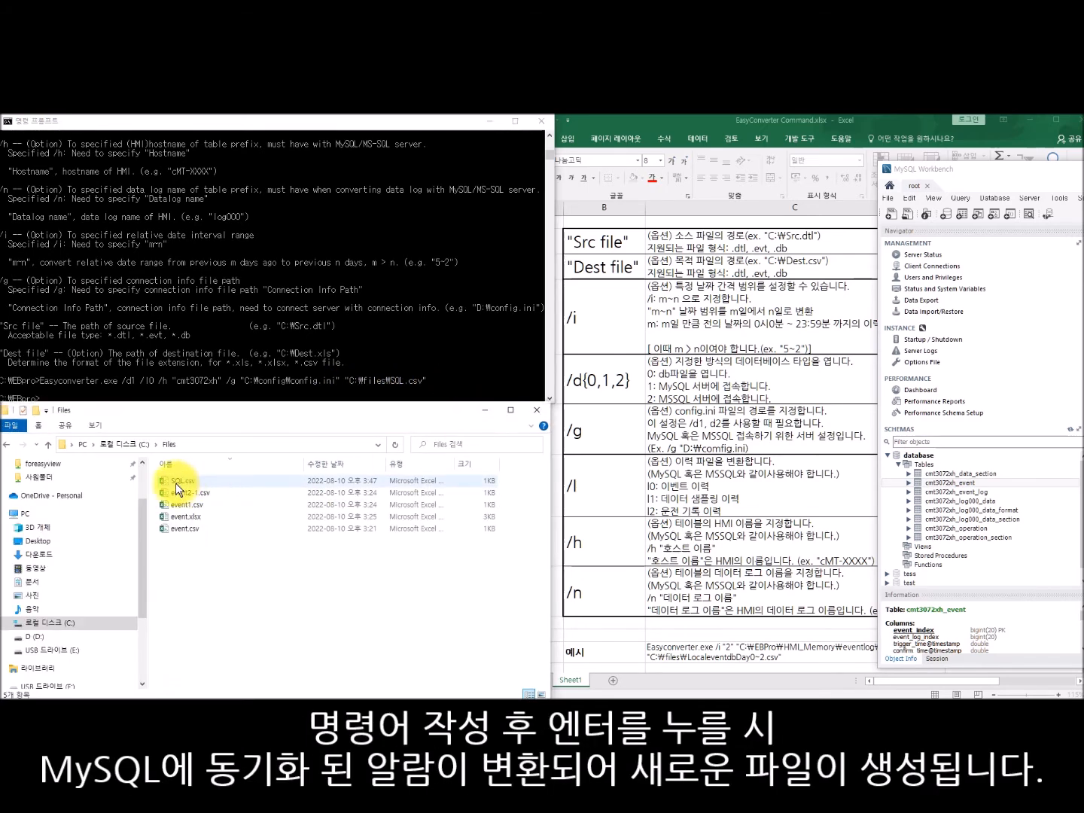
{"action": "left_click", "coordinate": [178, 483]}
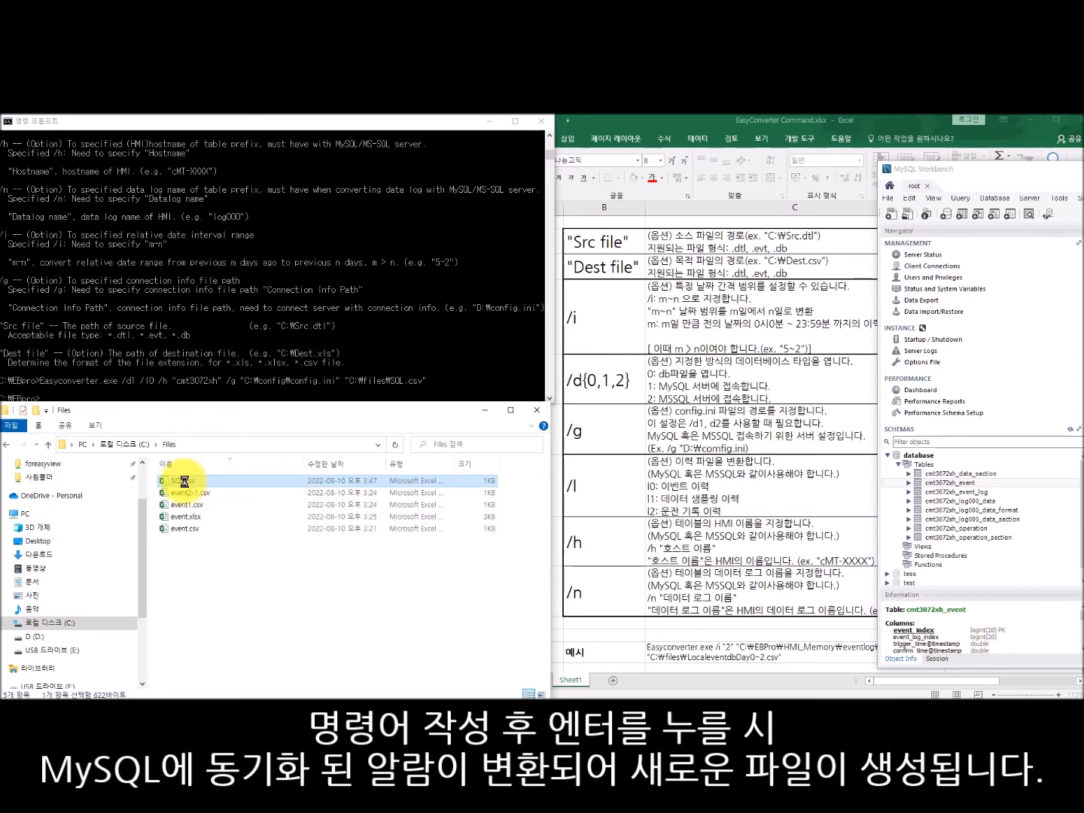
{"action": "right_click", "coordinate": [185, 482]}
{"action": "left_click_drag", "start_coordinate": [182, 480], "coordinate": [368, 381]}
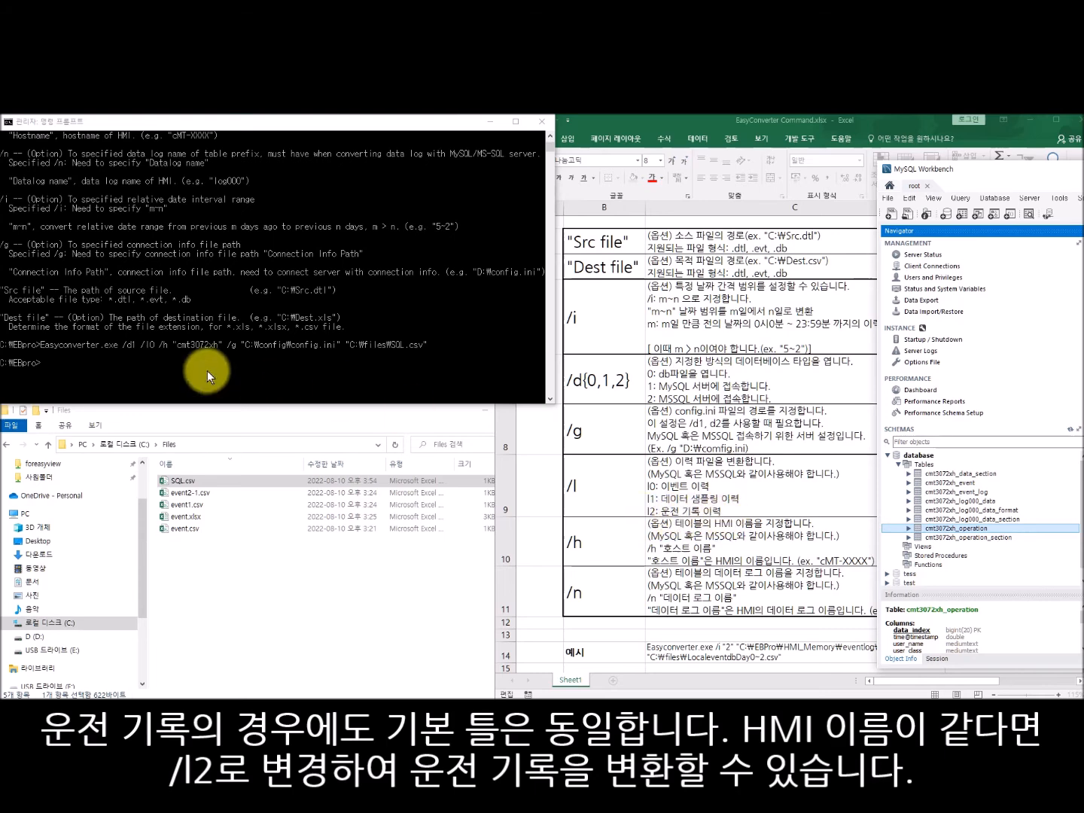
Convert the MySQL operation log with Easyconverter.exe /d1 /l2 /h "cmt3072xh" /g "C:\config\config.ini" "C:\files\SQL_op.csv", reusing parts of the previous command
{"action": "left_click", "coordinate": [42, 362]}
{"action": "left_click", "coordinate": [44, 344]}
{"action": "left_click_drag", "start_coordinate": [44, 344], "coordinate": [147, 343]}
{"action": "key", "text": "ctrl+c"}
{"action": "right_click", "coordinate": [147, 343]}
{"action": "right_click", "coordinate": [64, 362]}
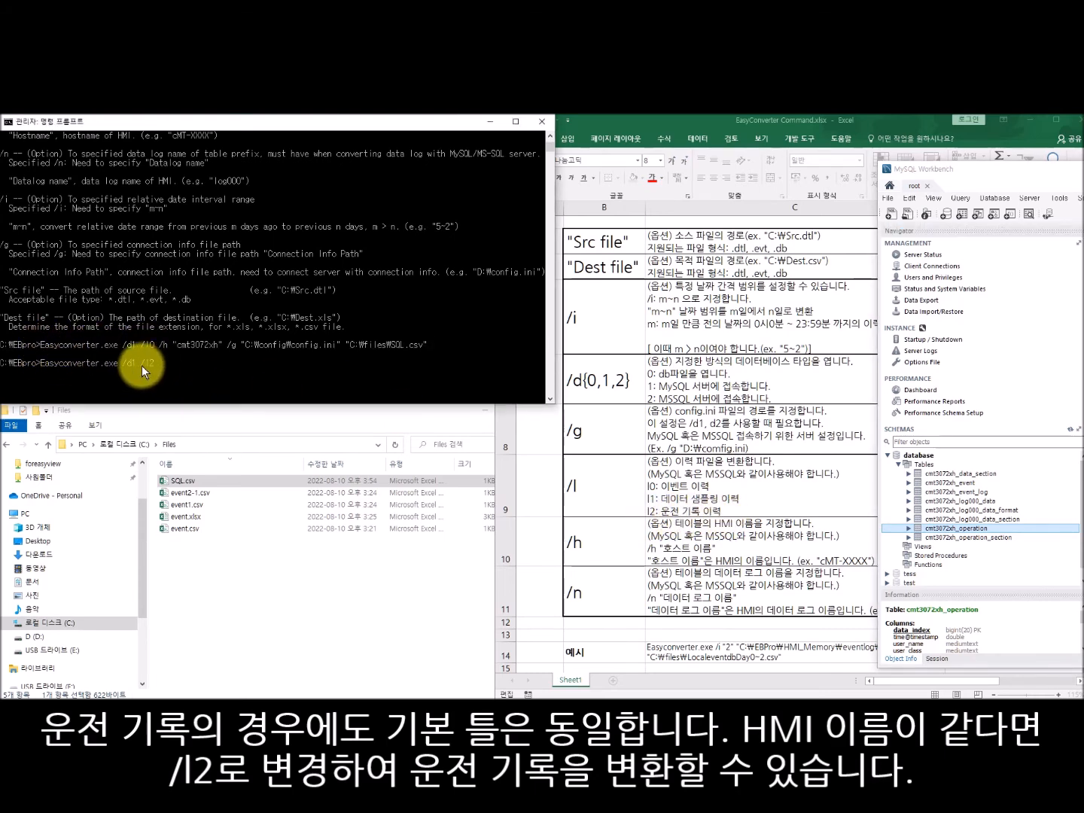
{"action": "type", "text": "2"}
{"action": "left_click_drag", "start_coordinate": [156, 345], "coordinate": [404, 346]}
{"action": "right_click", "coordinate": [403, 345]}
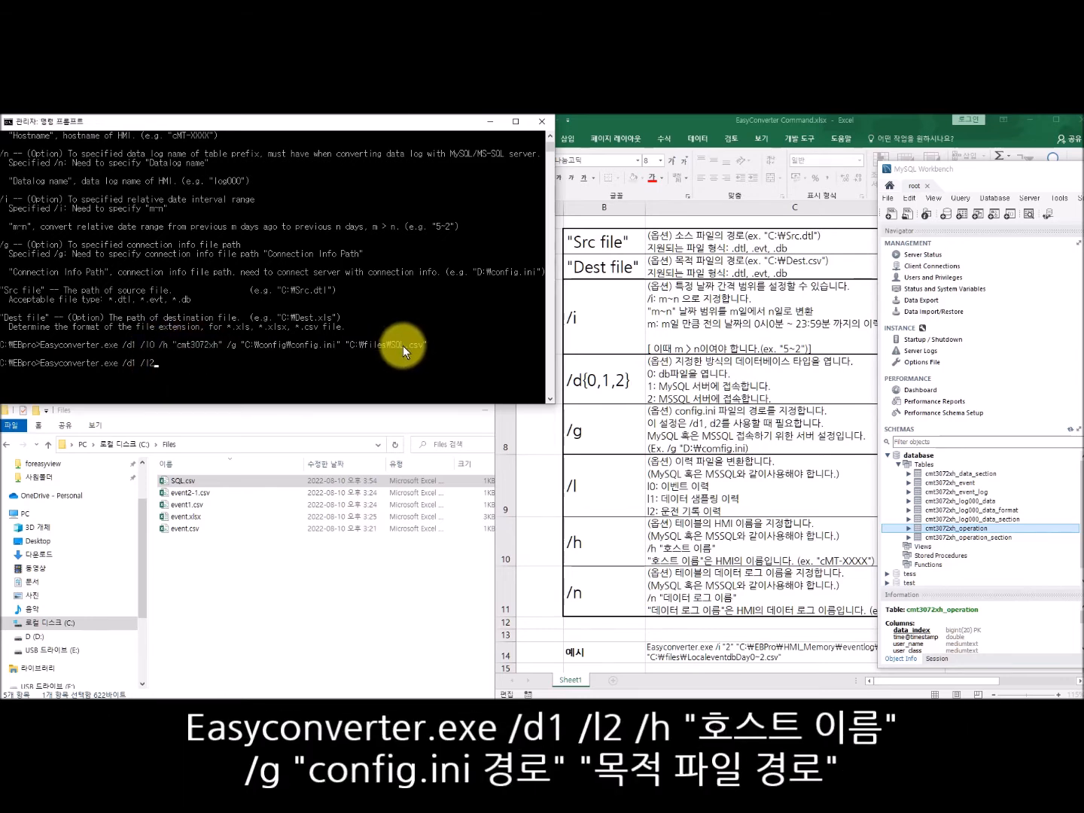
{"action": "right_click", "coordinate": [404, 346]}
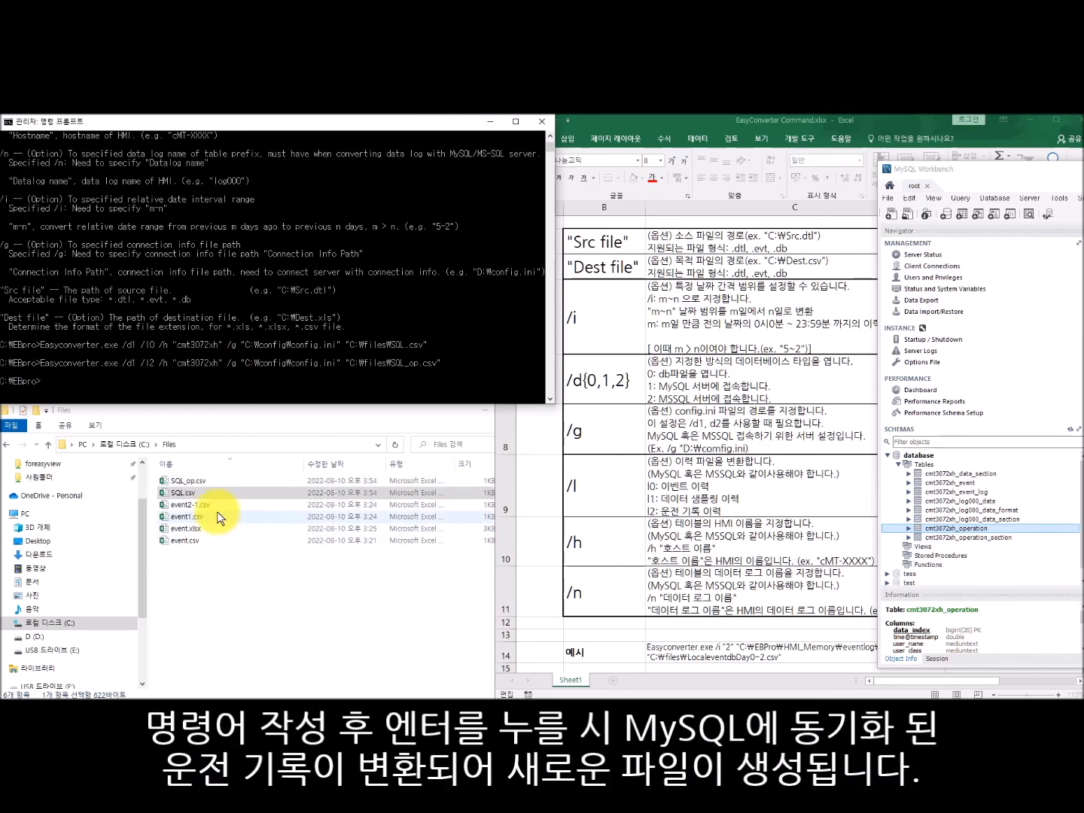
Open SQL_op.csv from the Files folder in Notepad to review the operation records
{"action": "left_click", "coordinate": [197, 482]}
{"action": "right_click", "coordinate": [200, 482]}
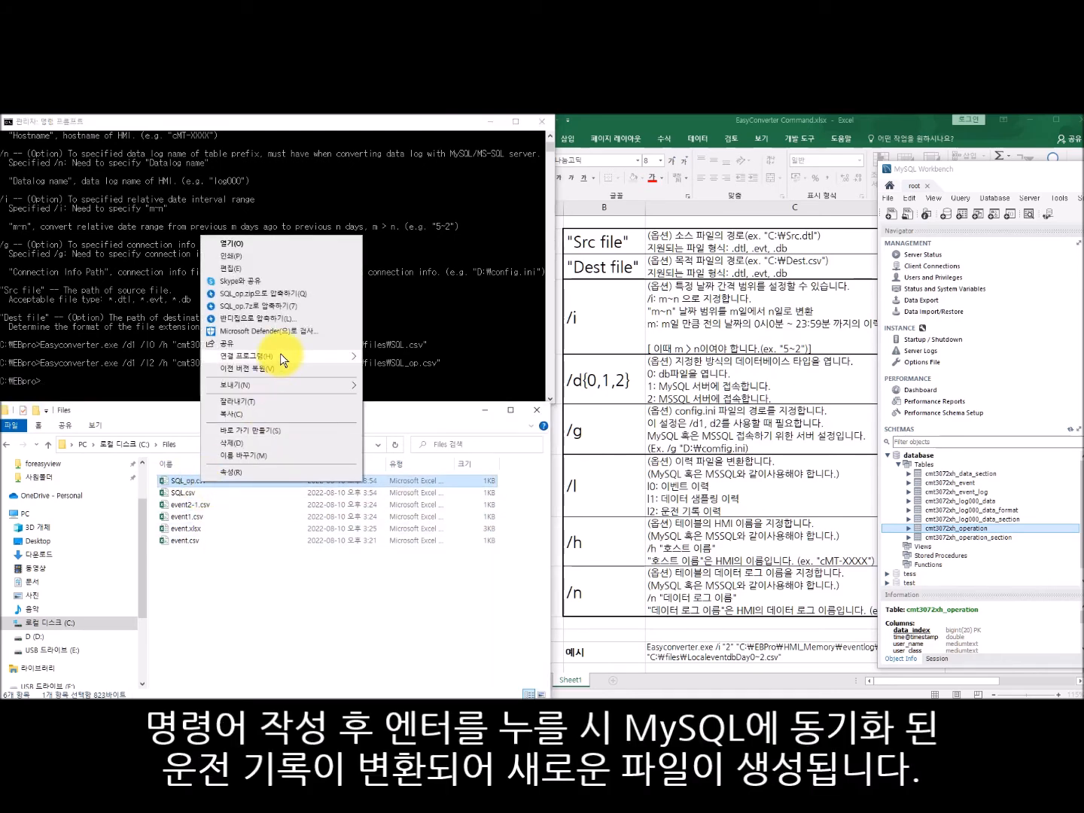
{"action": "mouse_move", "coordinate": [280, 353]}
{"action": "left_click", "coordinate": [399, 380]}
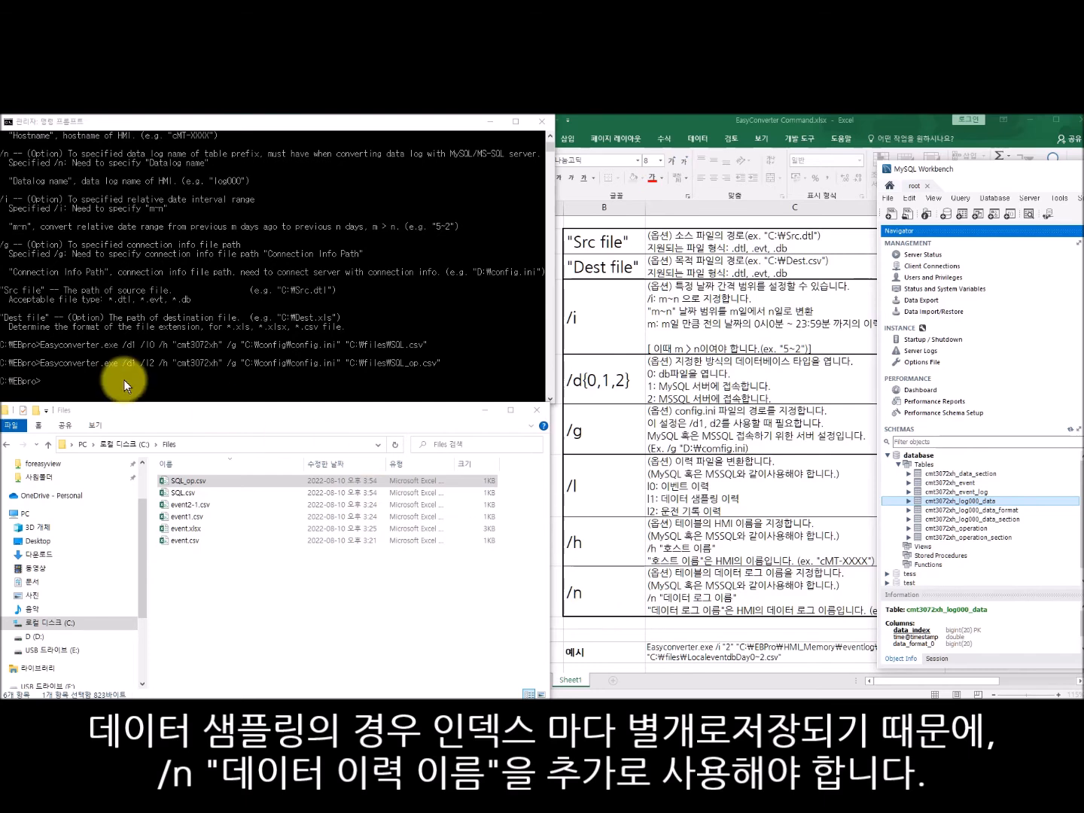
Begin a data sampling conversion command with Easyconverter.exe /d1 /l1 /h "cmt3072xh" /n "log000", reusing parts of the previous command
{"action": "left_click", "coordinate": [41, 362]}
{"action": "right_click", "coordinate": [137, 362]}
{"action": "right_click", "coordinate": [146, 362]}
{"action": "type", "text": "/l1"}
{"action": "left_click_drag", "start_coordinate": [158, 367], "coordinate": [219, 363]}
{"action": "type", "text": "/n"}
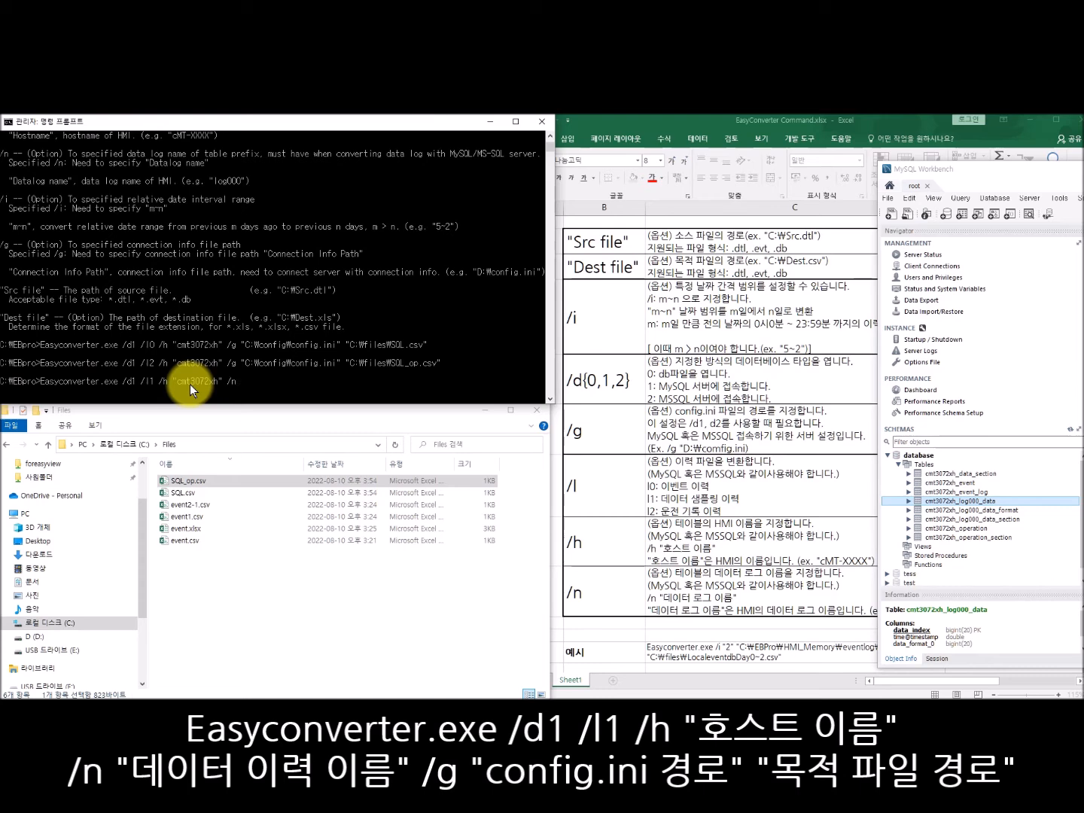
{"action": "type", "text": " \"log000\""}
Finish the data sampling command with /g "C:\config\config.ini" and destination "C:\files\SQL_ds.csv", and run it
{"action": "left_click_drag", "start_coordinate": [227, 363], "coordinate": [405, 365]}
{"action": "right_click", "coordinate": [405, 364]}
{"action": "right_click", "coordinate": [312, 379]}
{"action": "type", "text": "ds.csv\""}
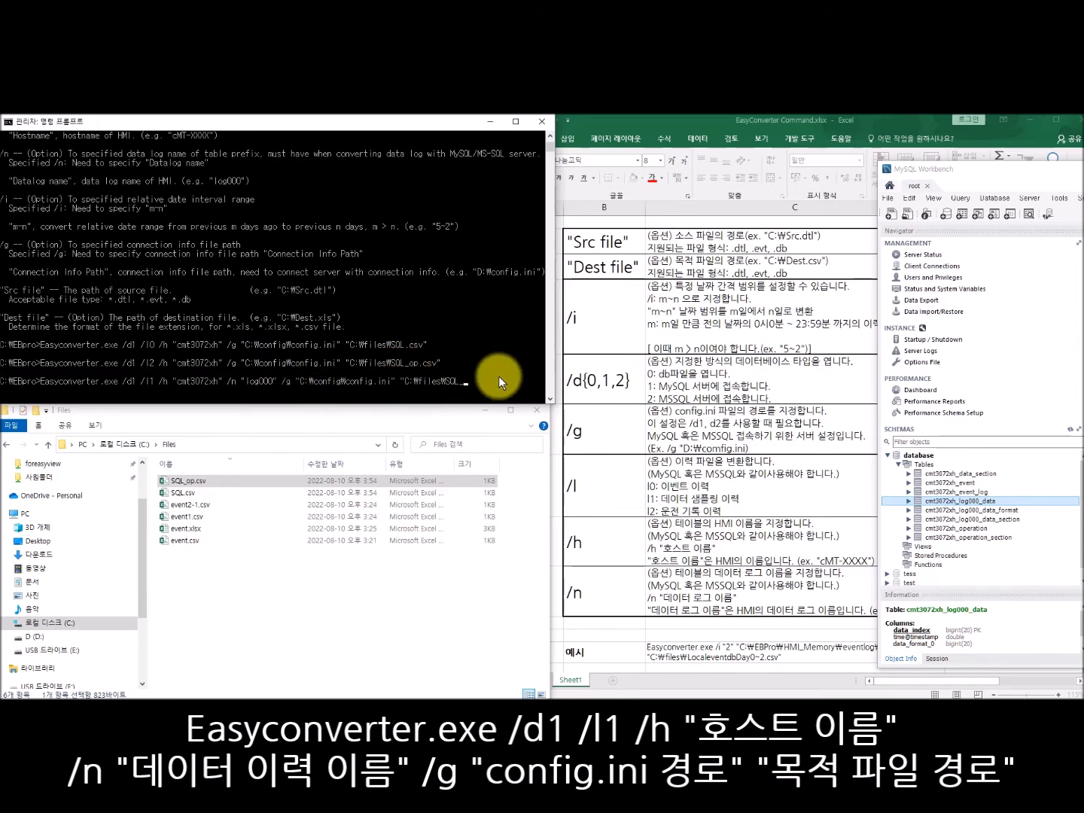
{"action": "key", "text": "Return"}
Open SQL_ds.csv from the Files folder in Notepad and look through the data sampling records
{"action": "left_click", "coordinate": [162, 493]}
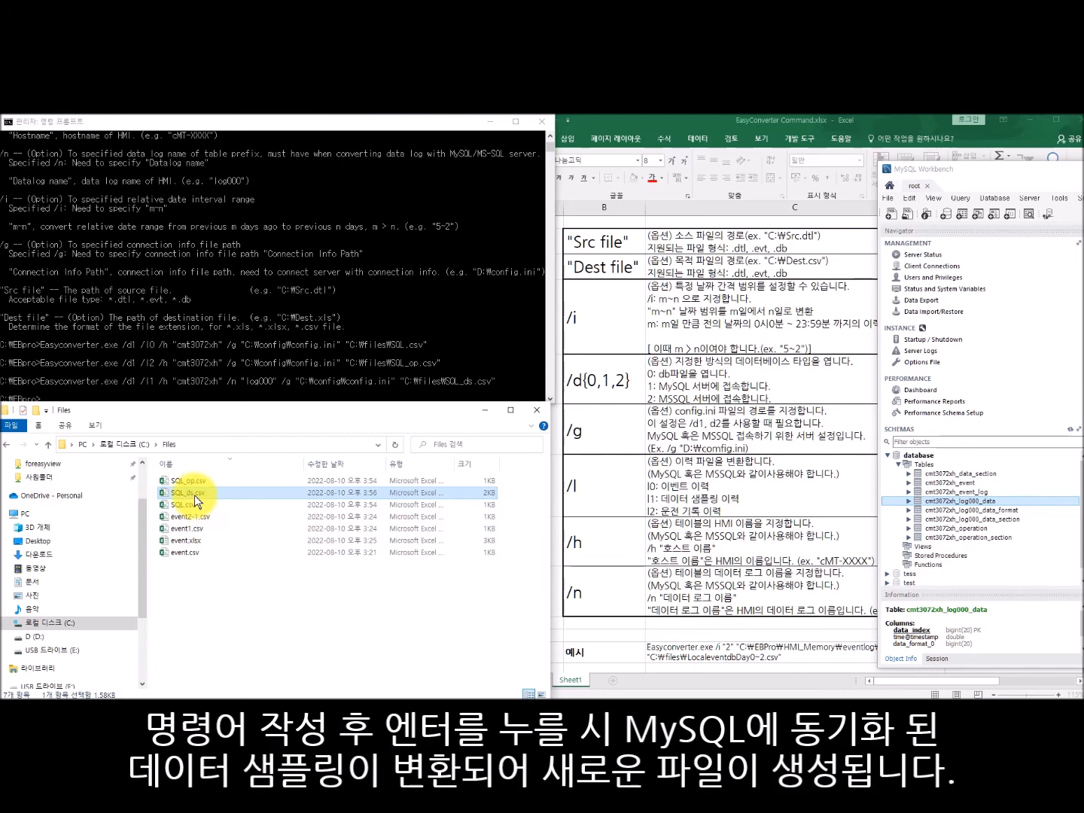
{"action": "right_click", "coordinate": [194, 494]}
{"action": "mouse_move", "coordinate": [279, 369]}
{"action": "left_click", "coordinate": [390, 396]}
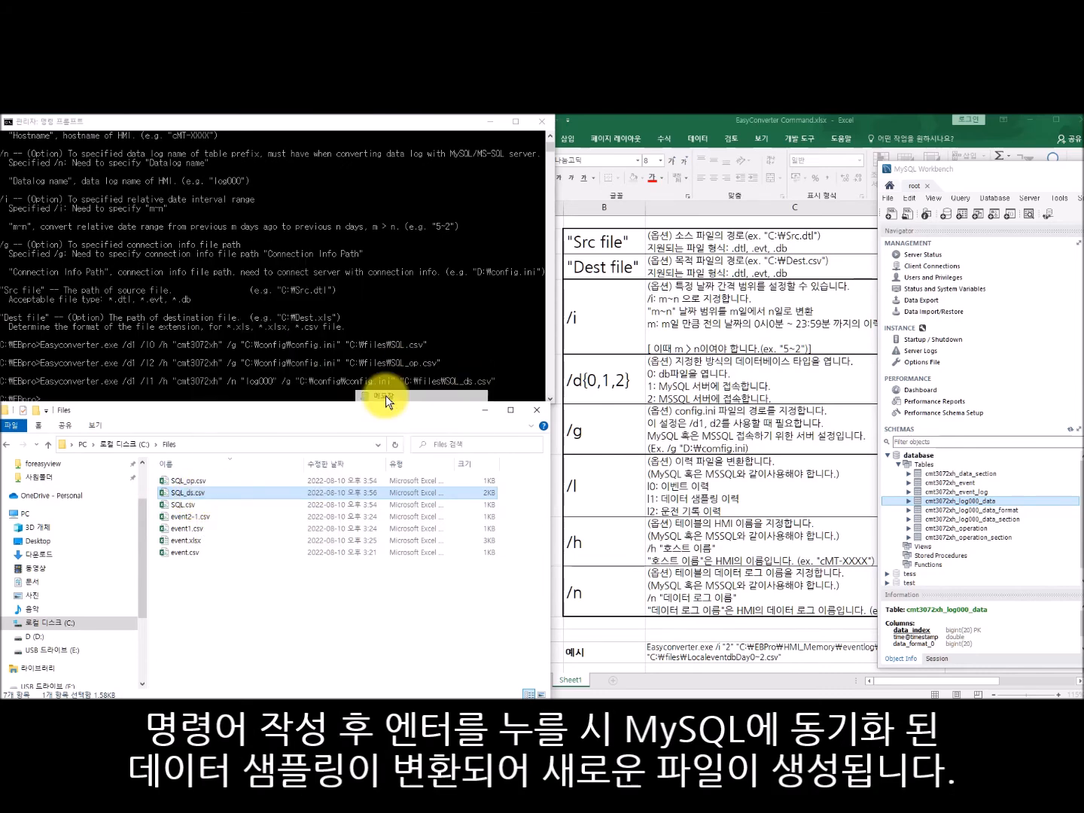
{"action": "scroll", "coordinate": [540, 414], "scroll_direction": "down", "scroll_amount": 6}
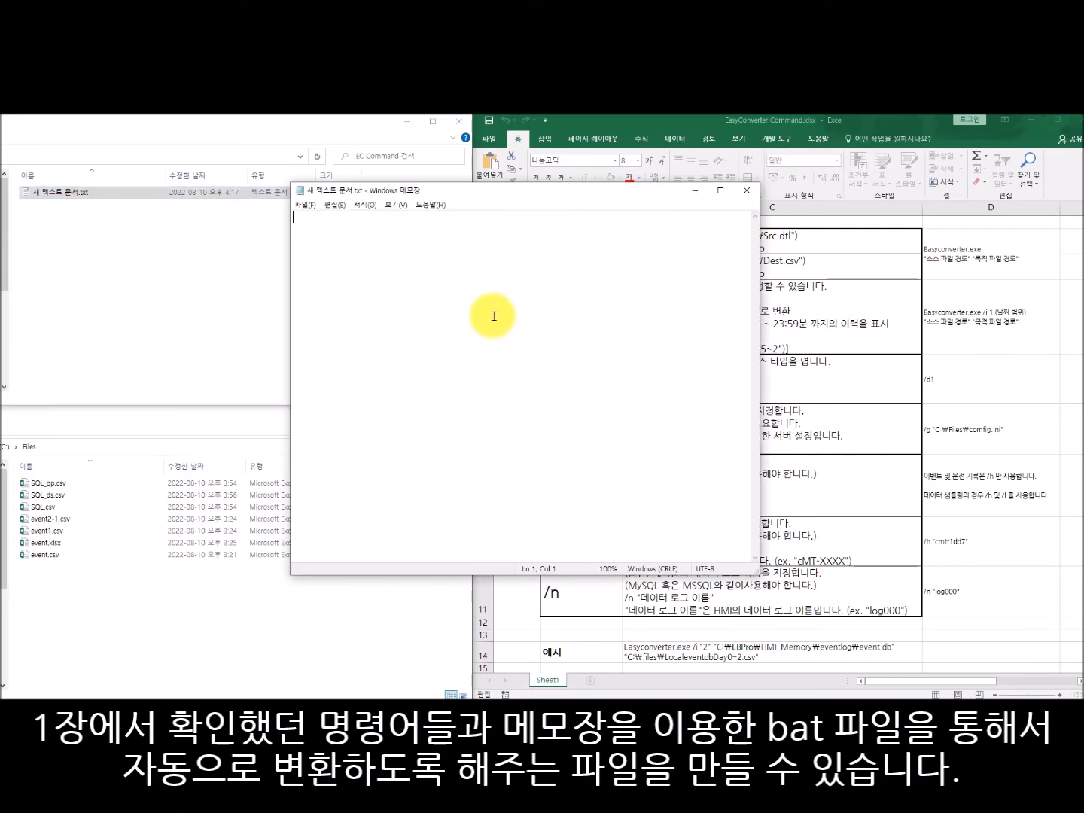
Write a script in Notepad that enters C:\EBPro and converts "C:\EBPro\HMI_memory\eventlog\event.db" to "C:\files\Eventlog.csv" with Easyconverter.exe, and save it as AutoRUN.bat
{"action": "type", "text": "cd C:\\EBPro Easyconverter.exe \"C:\\EBPro\\HMI_memory\\eventlog\\event.db\" \"C:\\files\\Eventlog.csv\""}
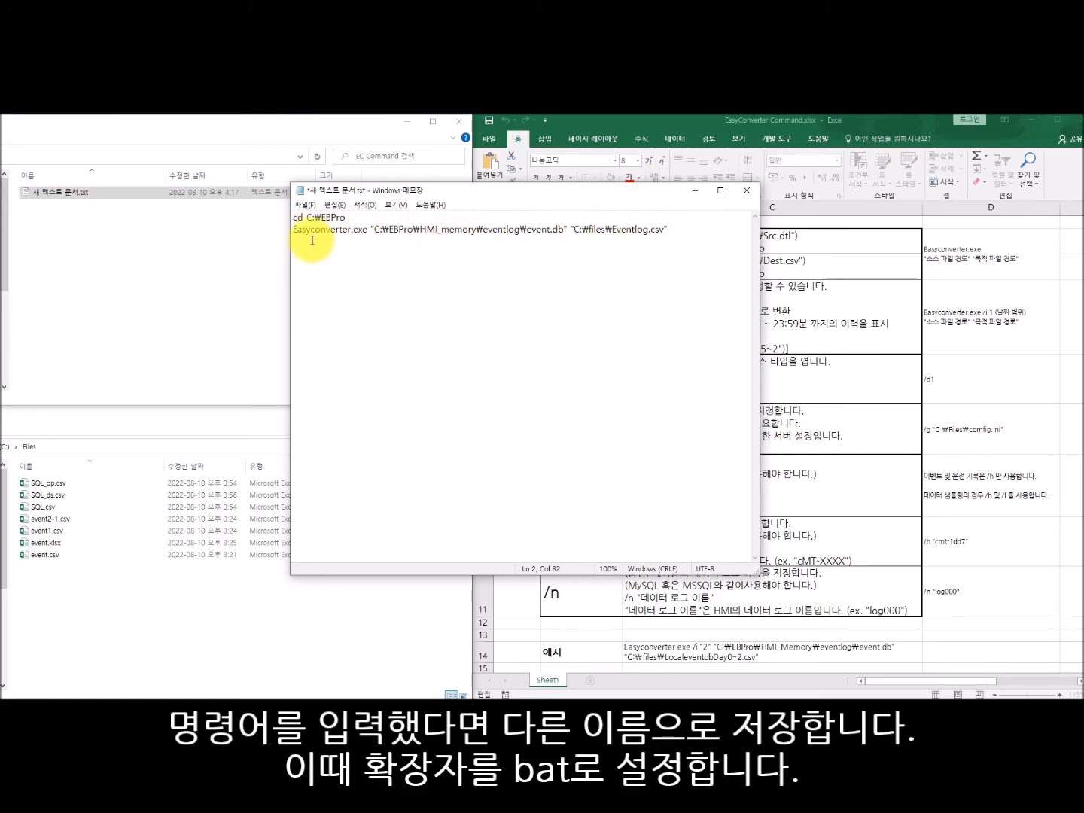
{"action": "left_click", "coordinate": [305, 205]}
{"action": "left_click", "coordinate": [362, 266]}
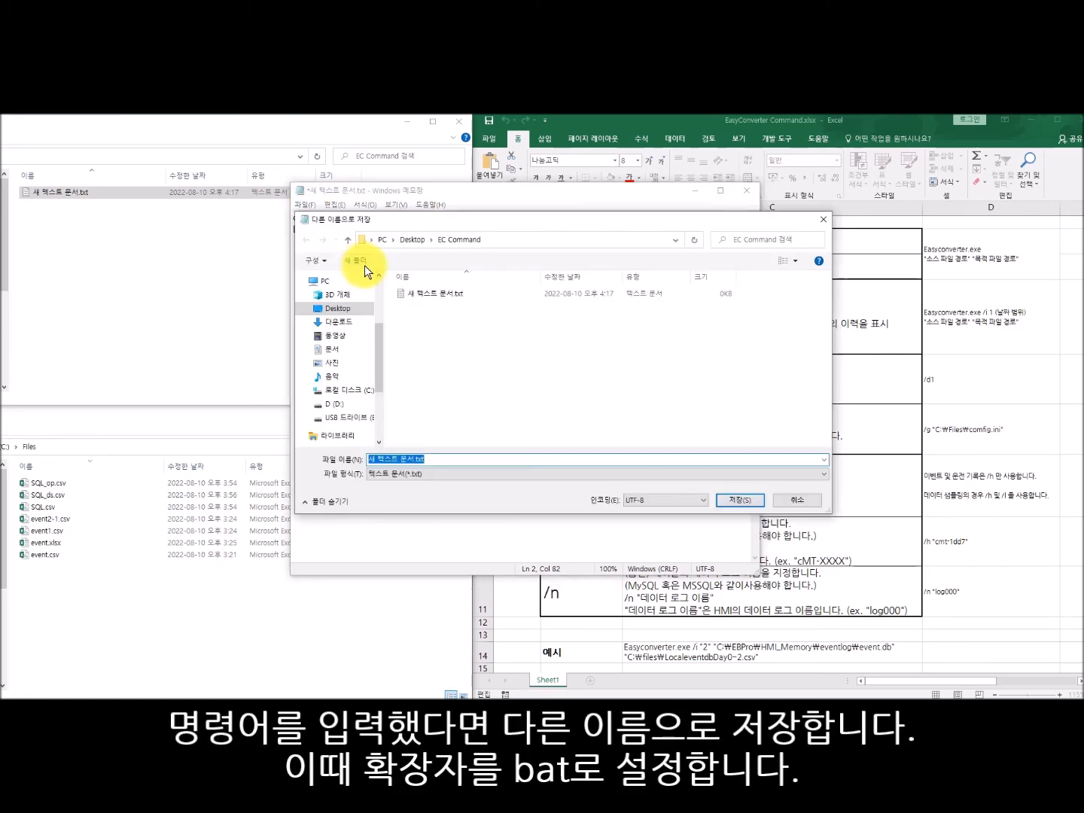
{"action": "type", "text": "Auto"}
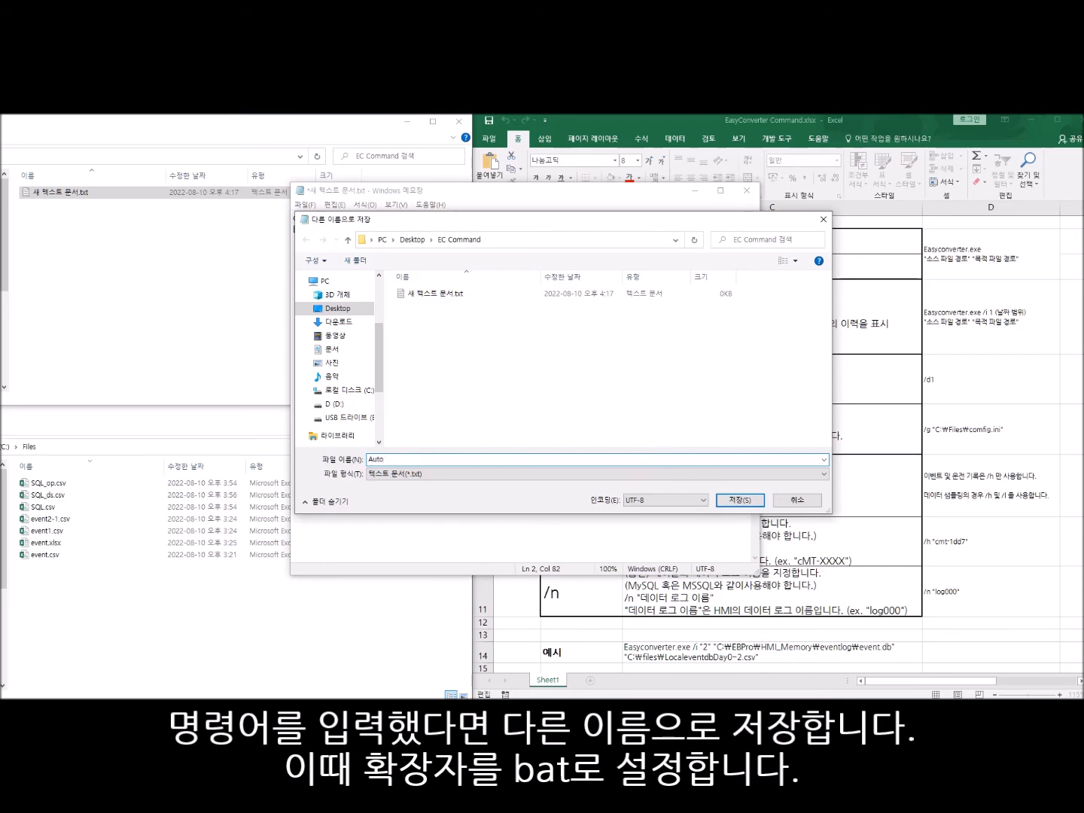
{"action": "type", "text": "RUN.bat"}
{"action": "left_click", "coordinate": [749, 503]}
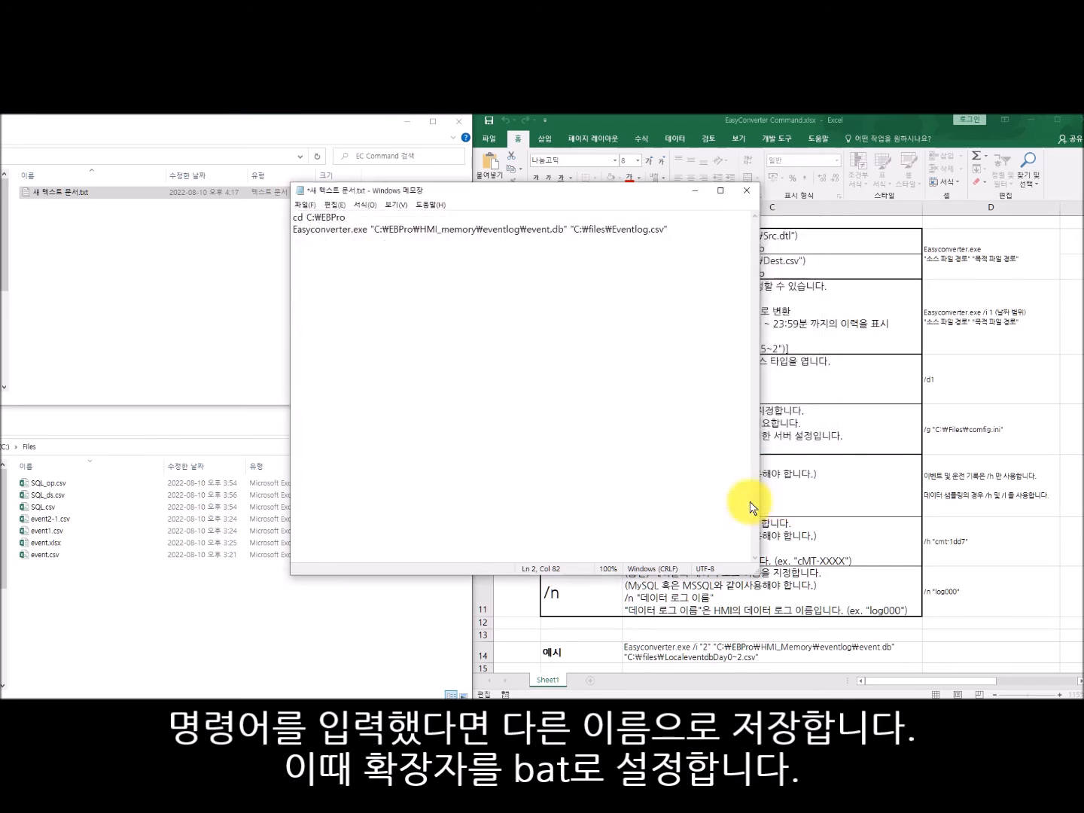
Run AutoRUN.bat from the EC Command folder
{"action": "left_click", "coordinate": [174, 254]}
{"action": "left_click", "coordinate": [64, 194]}
{"action": "double_click", "coordinate": [64, 195]}
Open Eventlog.csv from the Files folder in Notepad and review its event records
{"action": "left_click", "coordinate": [24, 522]}
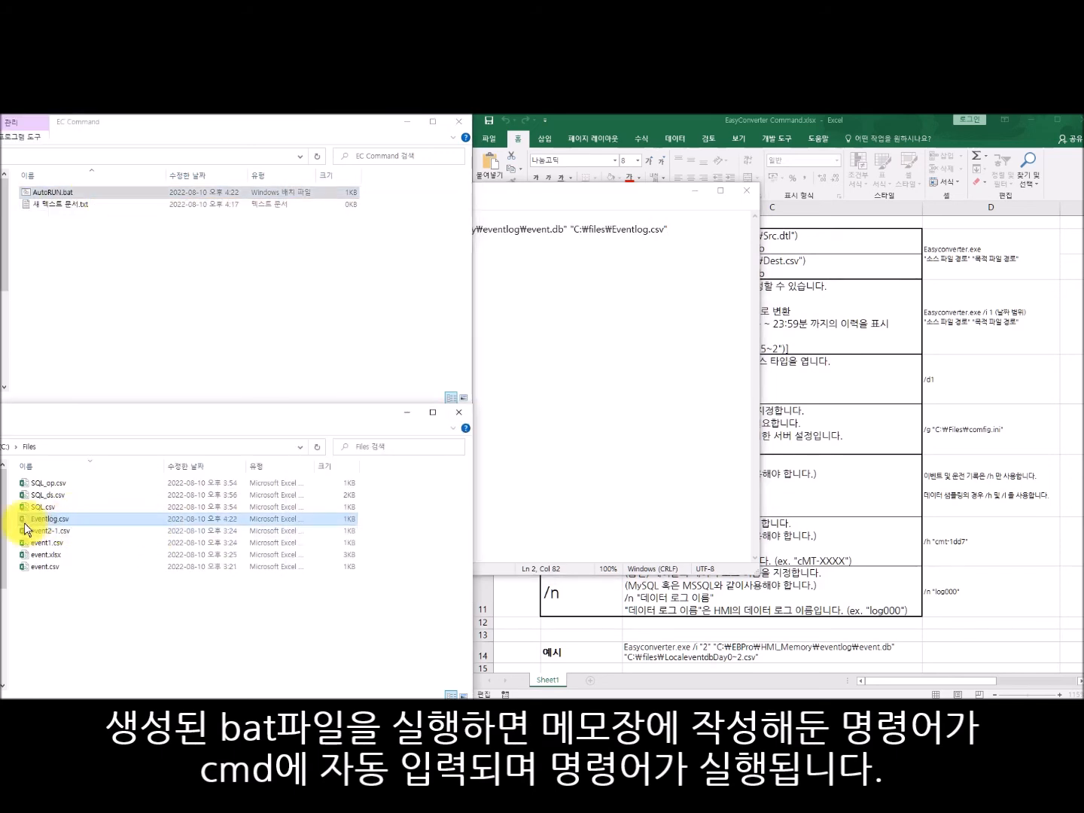
{"action": "right_click", "coordinate": [322, 518]}
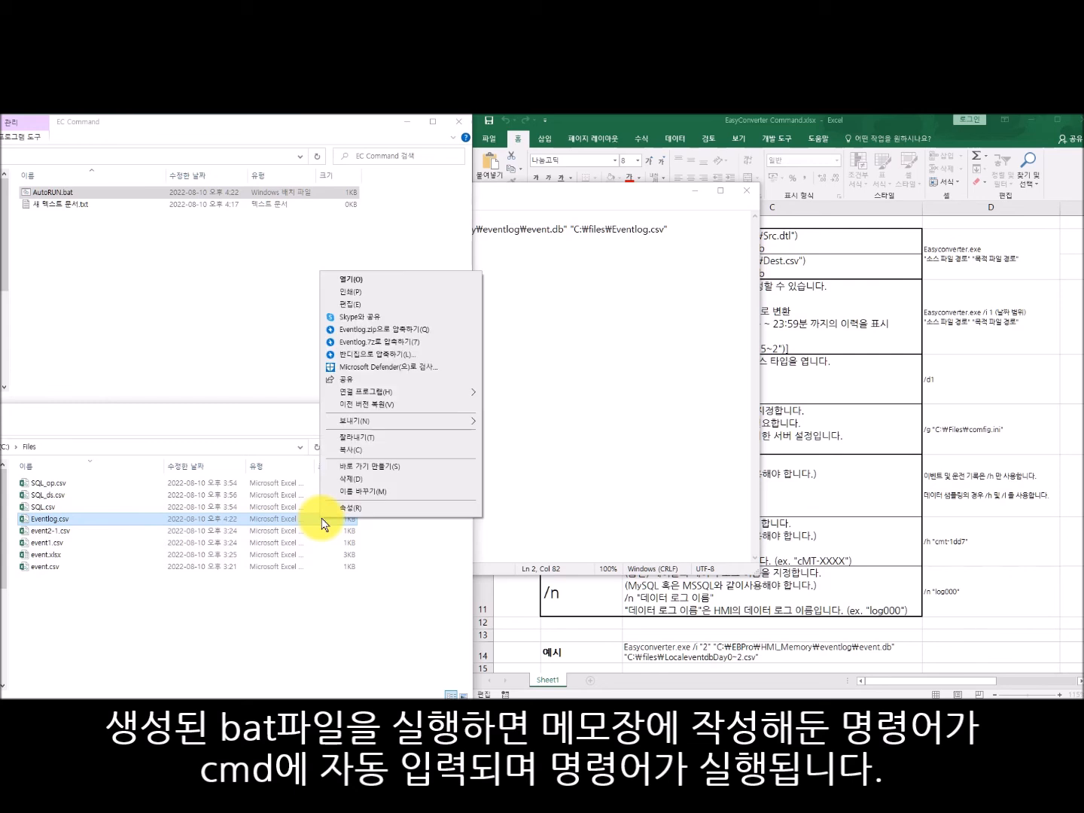
{"action": "mouse_move", "coordinate": [417, 389]}
{"action": "left_click", "coordinate": [520, 418]}
{"action": "left_click_drag", "start_coordinate": [644, 309], "coordinate": [298, 234]}
{"action": "left_click", "coordinate": [673, 311]}
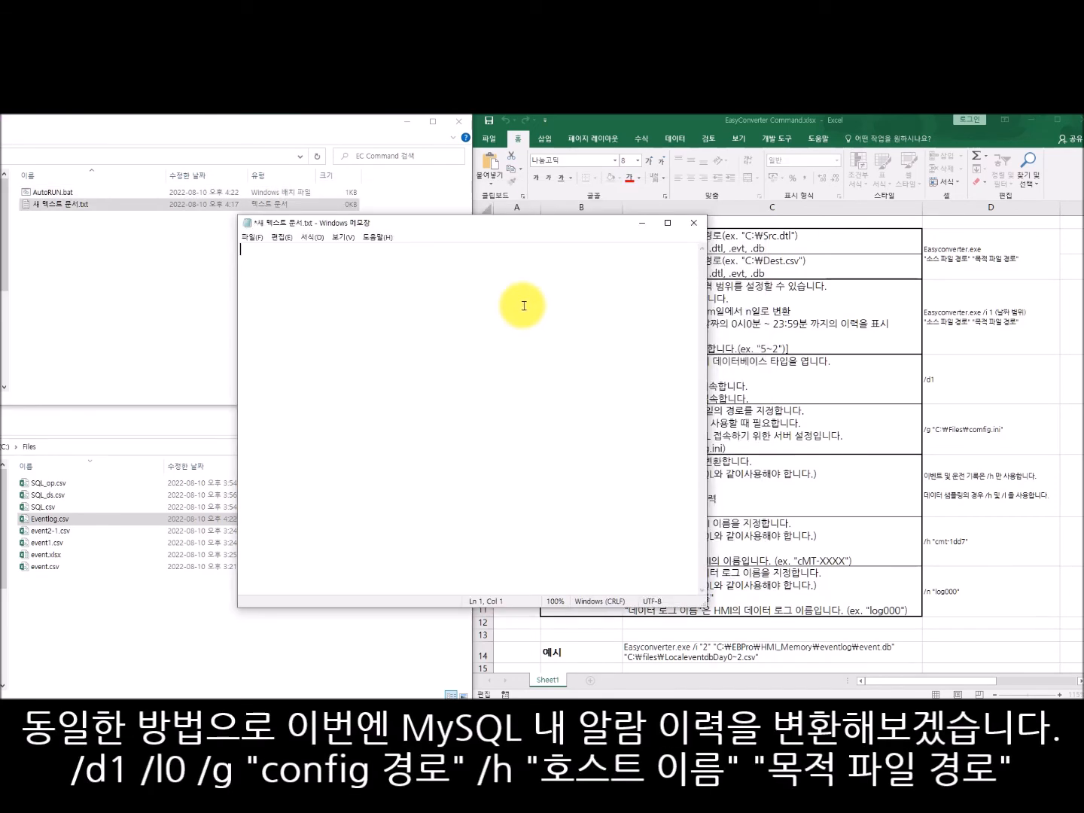
Write a script running Easyconverter.exe /d1 /l0 /g "C:\config\config.ini" /h "cmt3072xh" "C:\files\SQL_Alram.csv" from C:\EBPro, and save it as SQL.bat
{"action": "type", "text": "cd C:\\EBPro Easyconverter.exe /d1 /l0 /g \"C:\\config\\config.ini\" /h \"cmt3072xh\" \"C:\\files\\SQL_Alram.csv\""}
{"action": "left_click", "coordinate": [335, 263]}
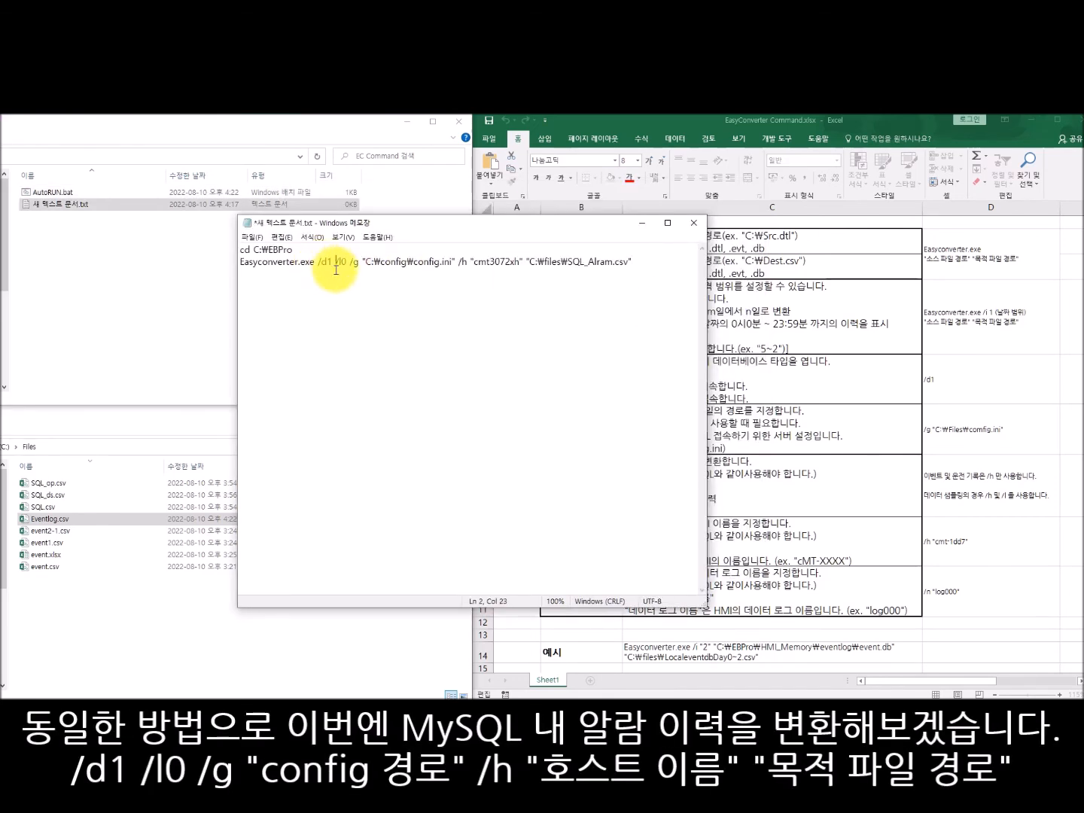
{"action": "left_click", "coordinate": [681, 261]}
{"action": "left_click", "coordinate": [252, 236]}
{"action": "left_click", "coordinate": [297, 299]}
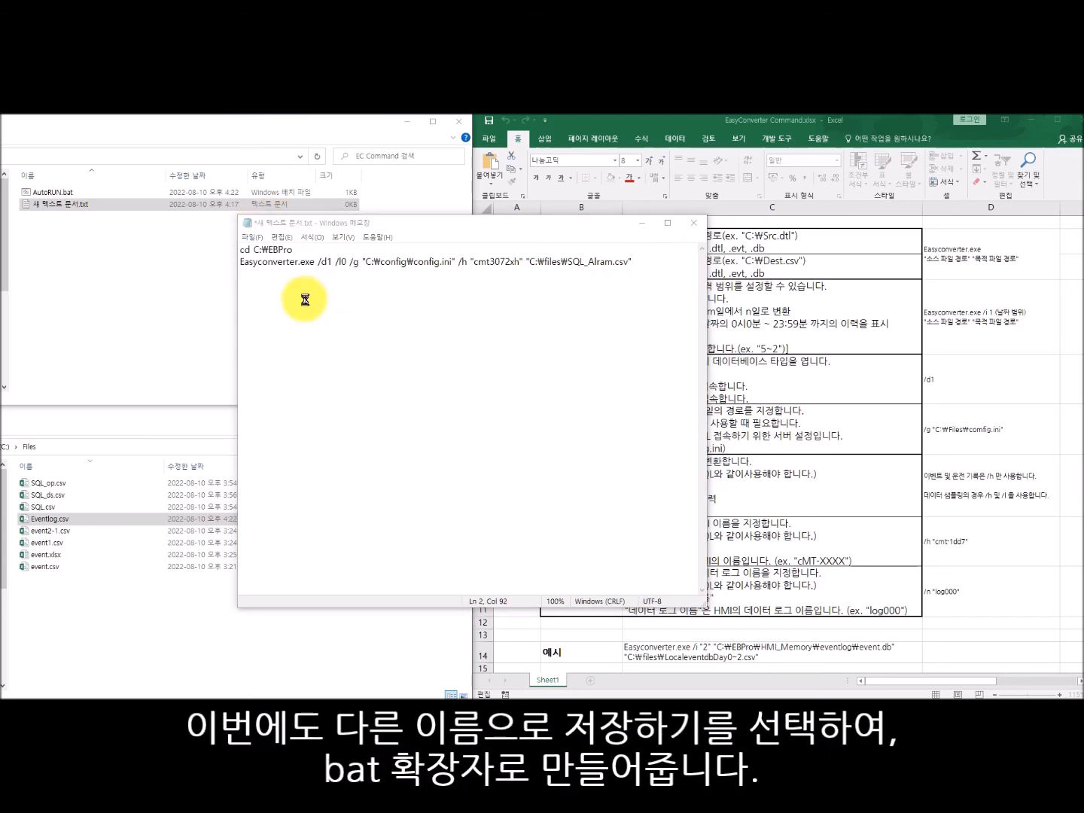
{"action": "type", "text": "SQL.bat"}
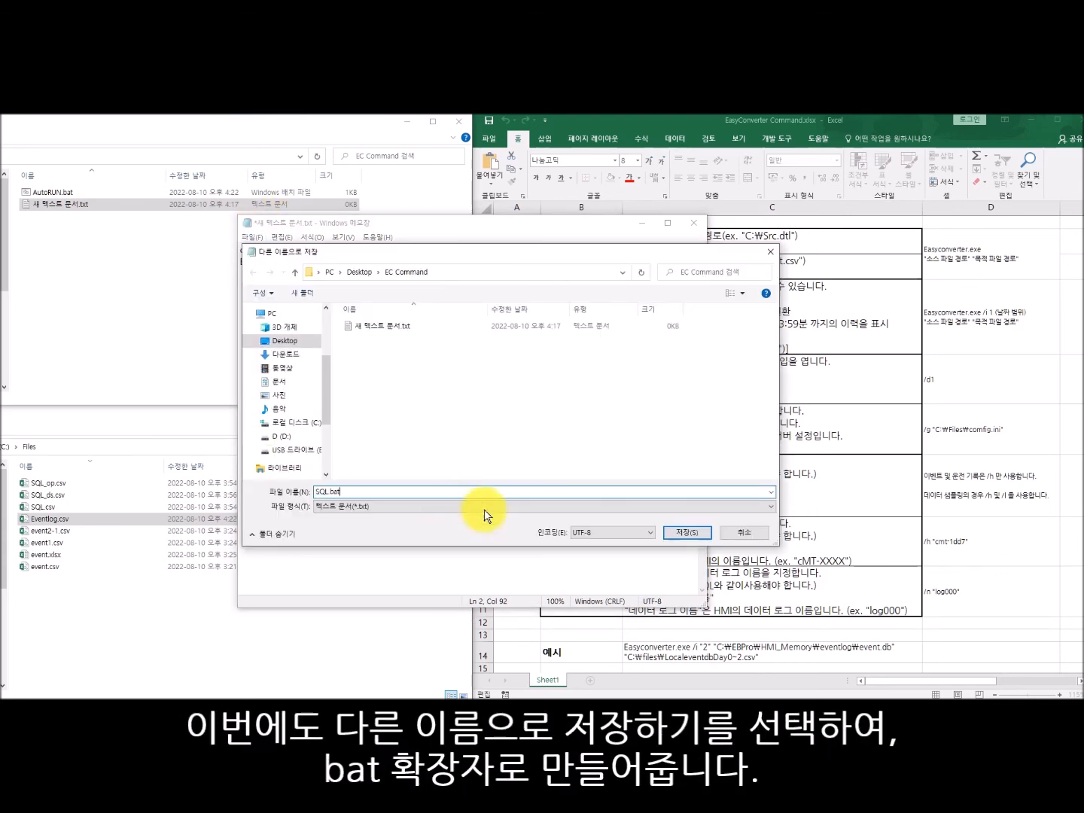
{"action": "left_click", "coordinate": [687, 531]}
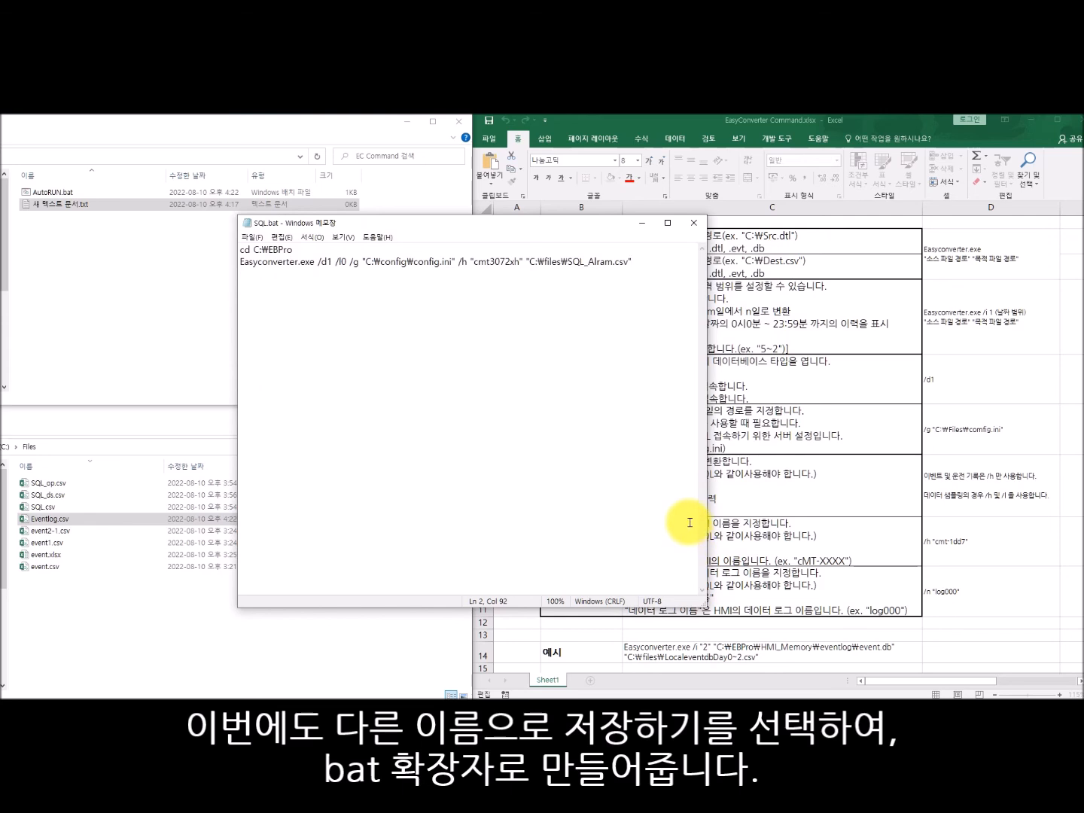
Run SQL.bat from the EC Command folder and open the generated SQL_Alram.csv in Notepad to review its records
{"action": "left_click", "coordinate": [58, 210]}
{"action": "double_click", "coordinate": [55, 210]}
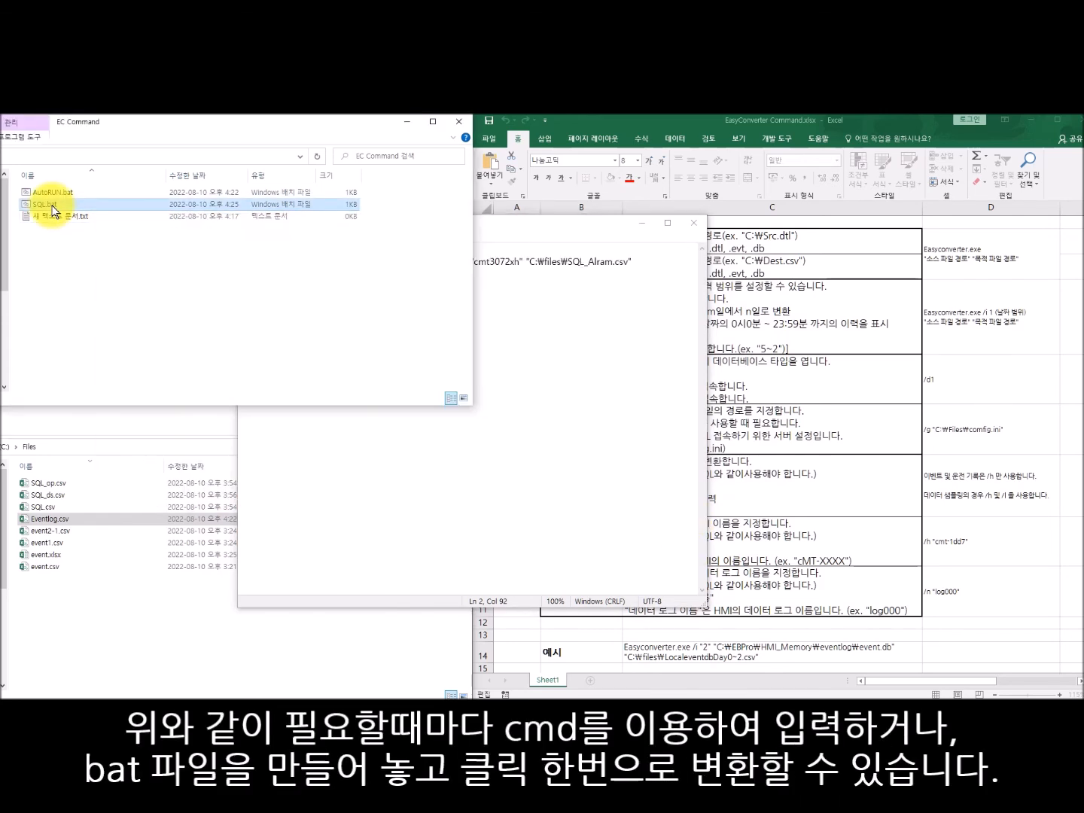
{"action": "left_click", "coordinate": [75, 511]}
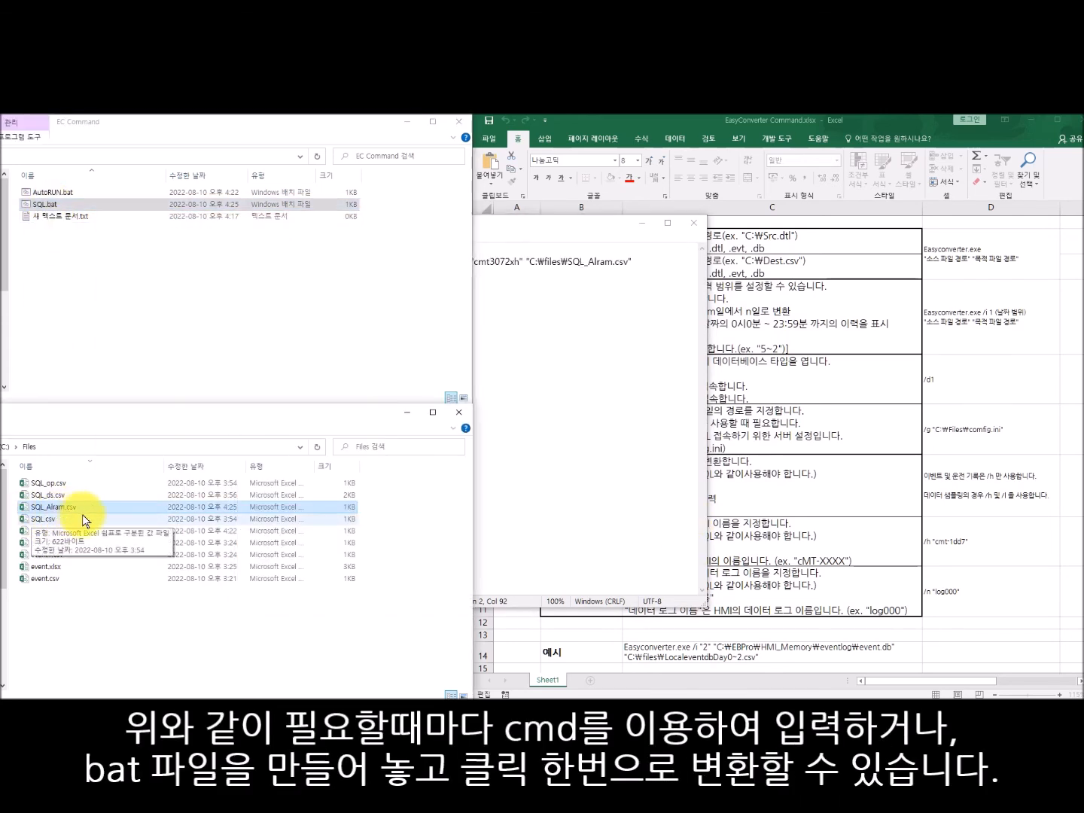
{"action": "left_click", "coordinate": [54, 507]}
{"action": "right_click", "coordinate": [55, 505]}
{"action": "mouse_move", "coordinate": [166, 383]}
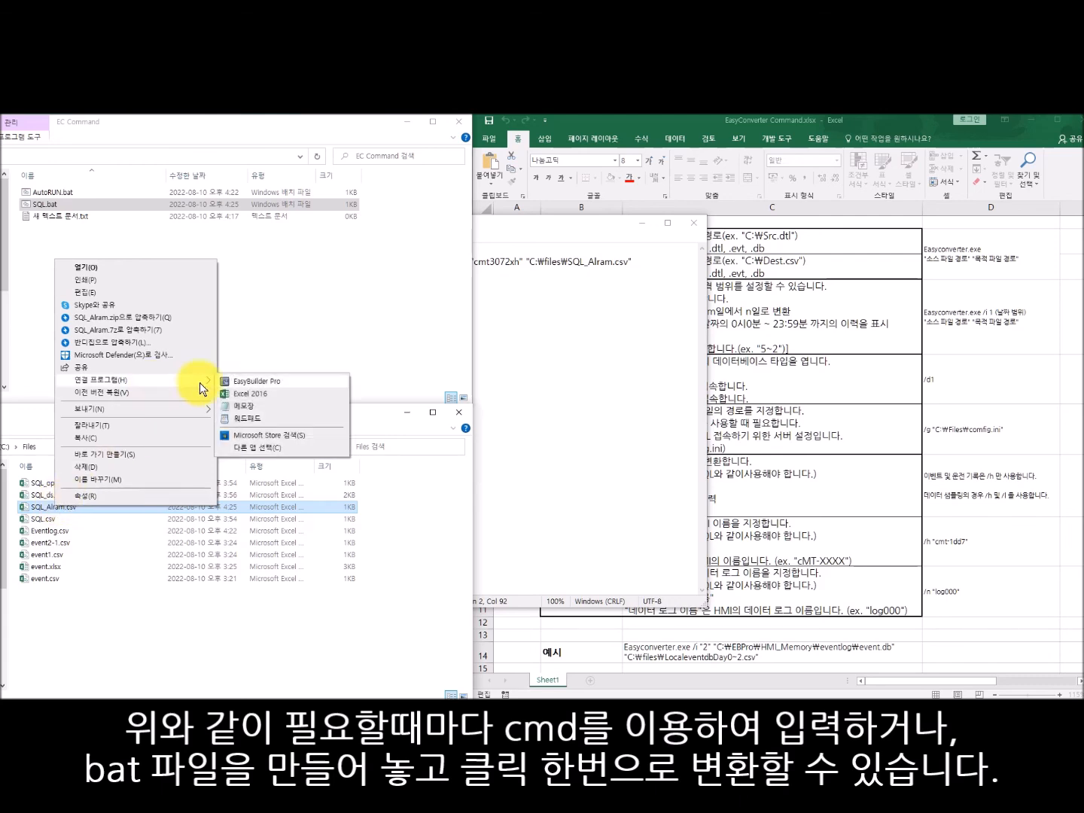
{"action": "left_click", "coordinate": [243, 408]}
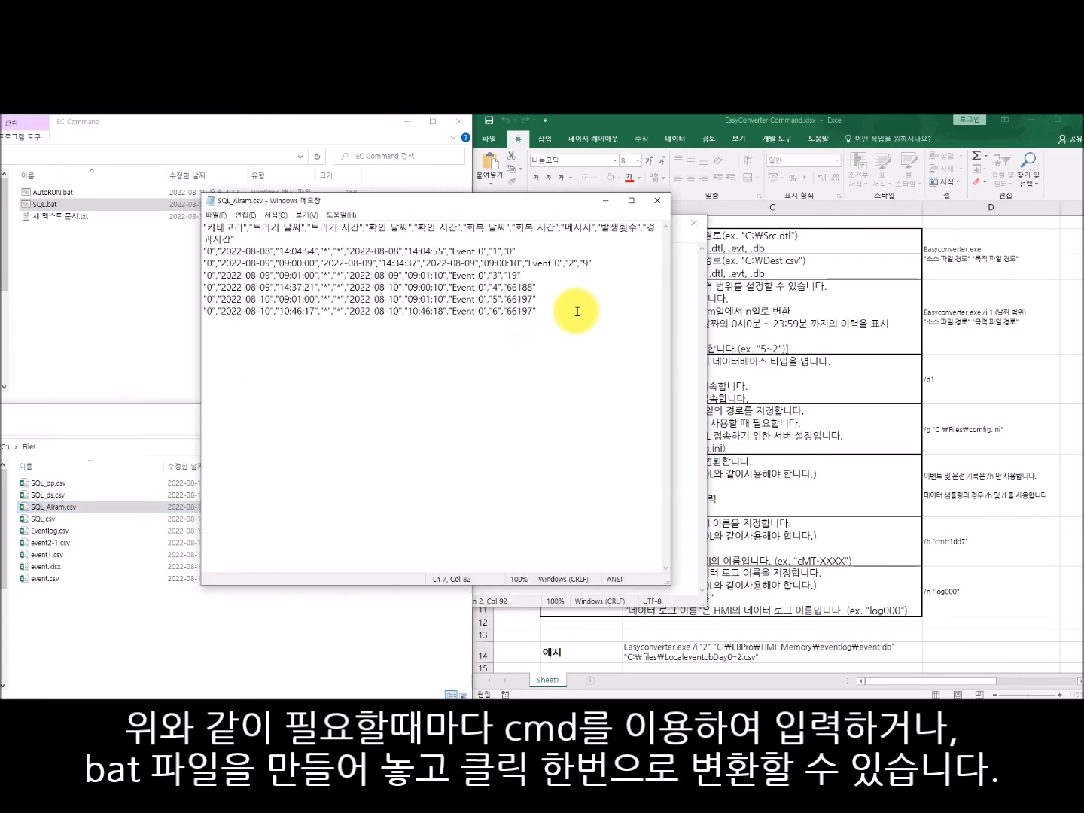